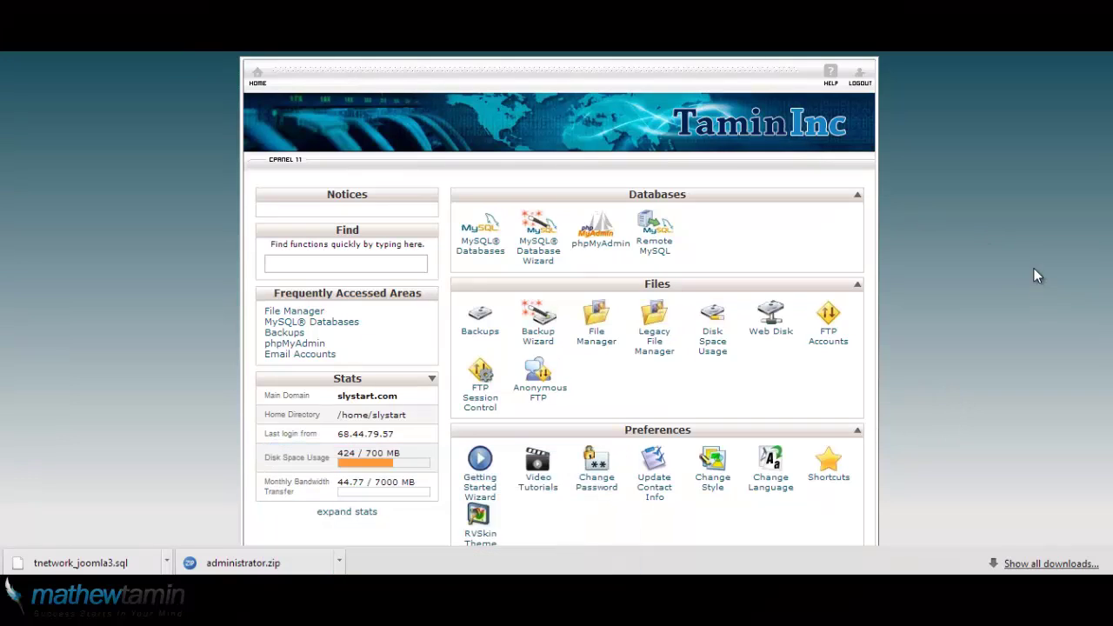
Step: In File Manager, add a new folder called joomla under public_html
click(598, 346)
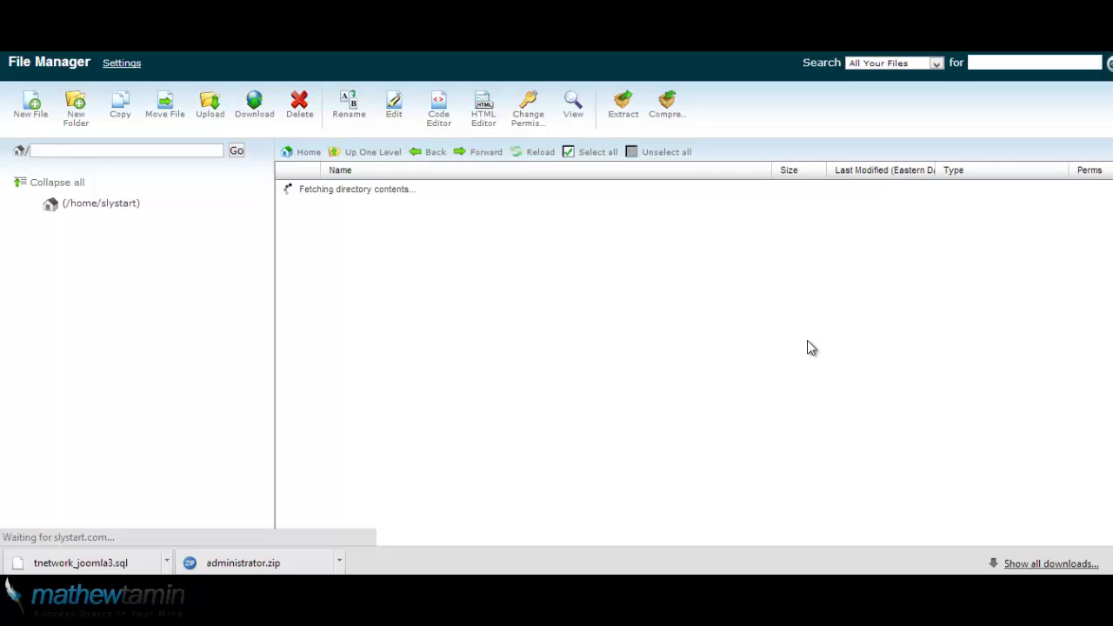
click(114, 404)
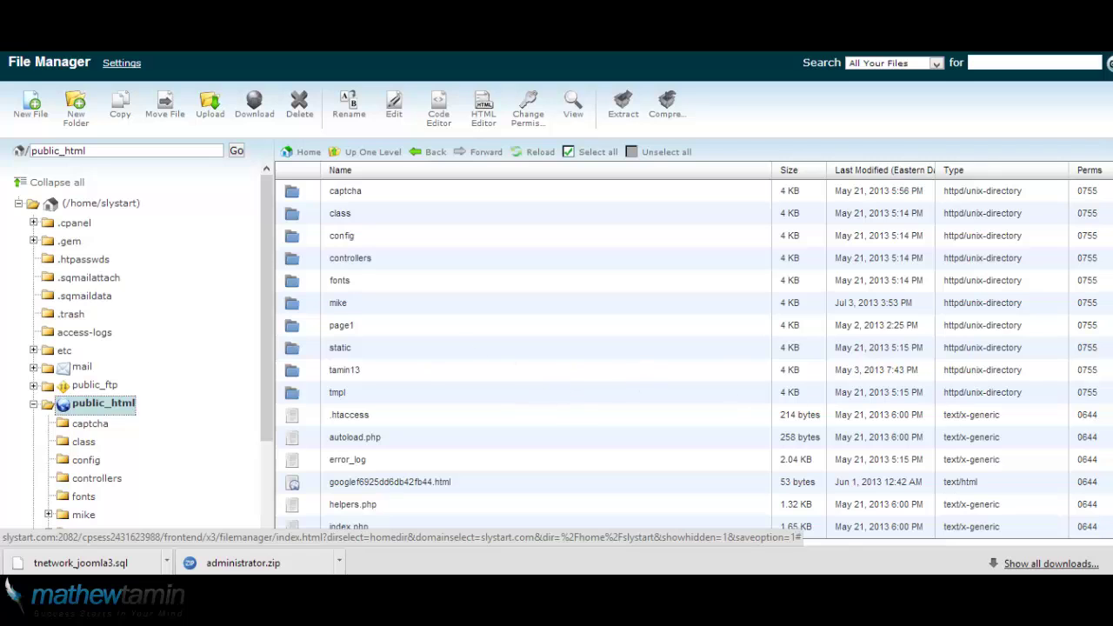
click(76, 106)
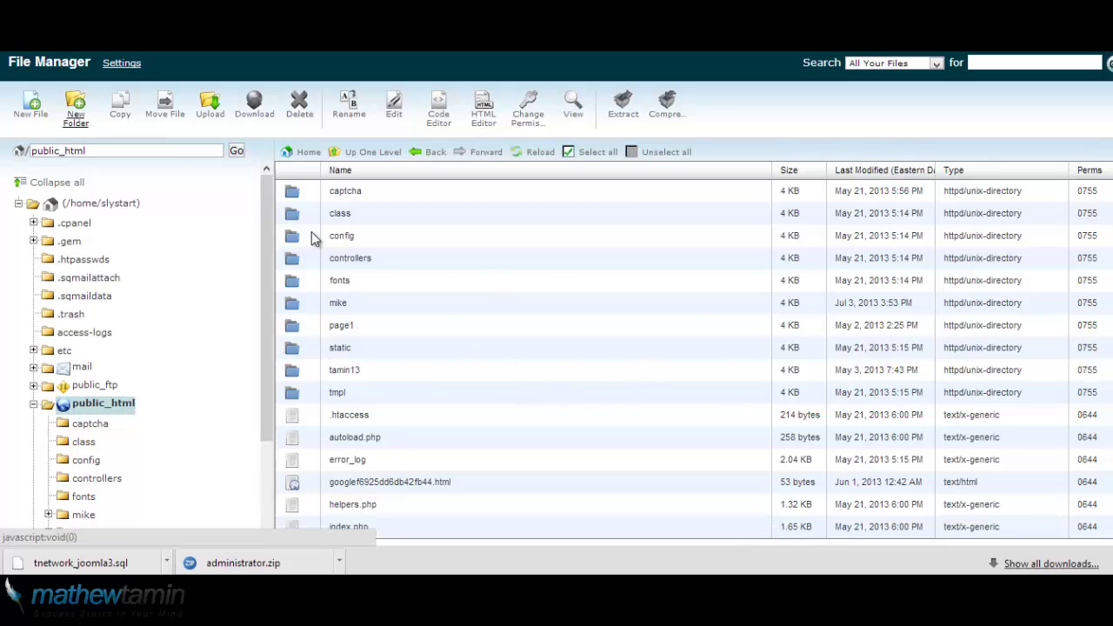
text(j)
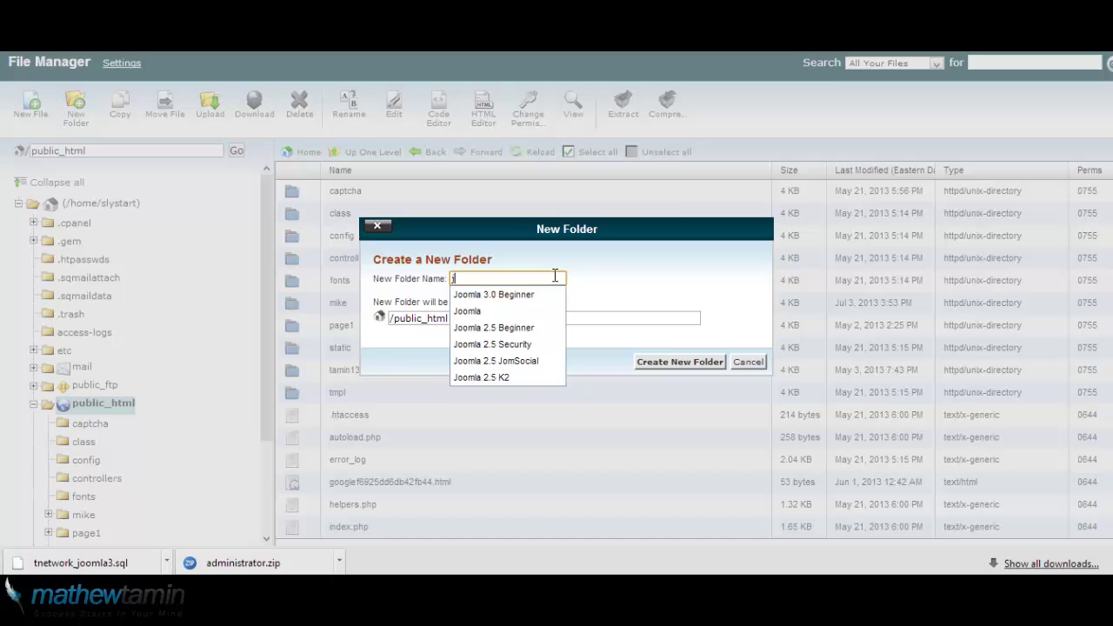
text(oomla)
click(681, 363)
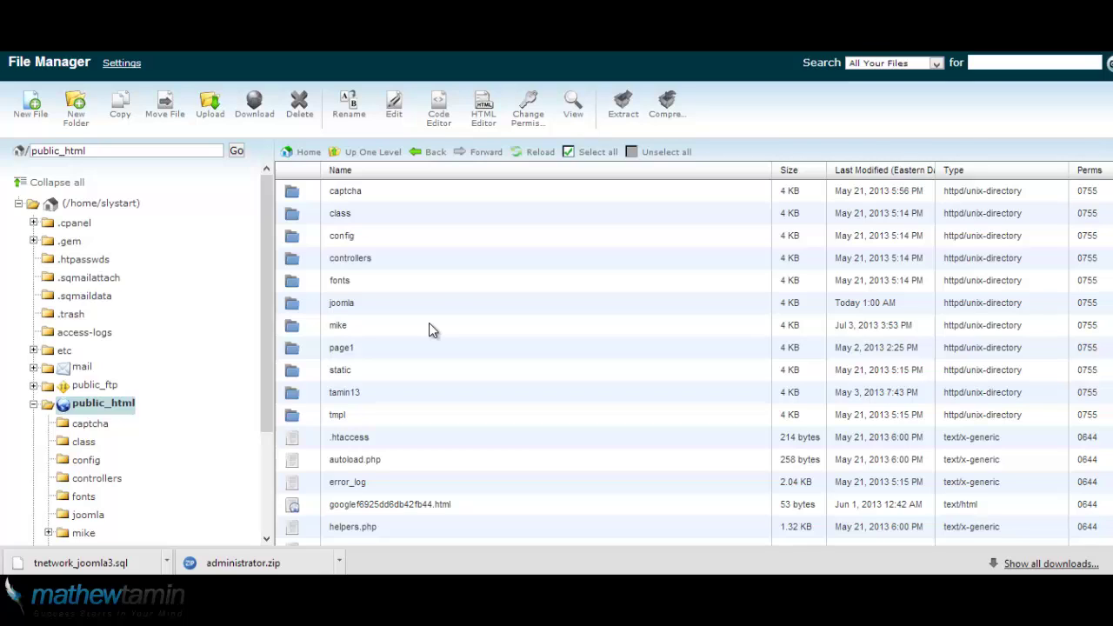
Step: Upload administrator.zip (11.81 MB) from the computer into the joomla folder
double_click(453, 304)
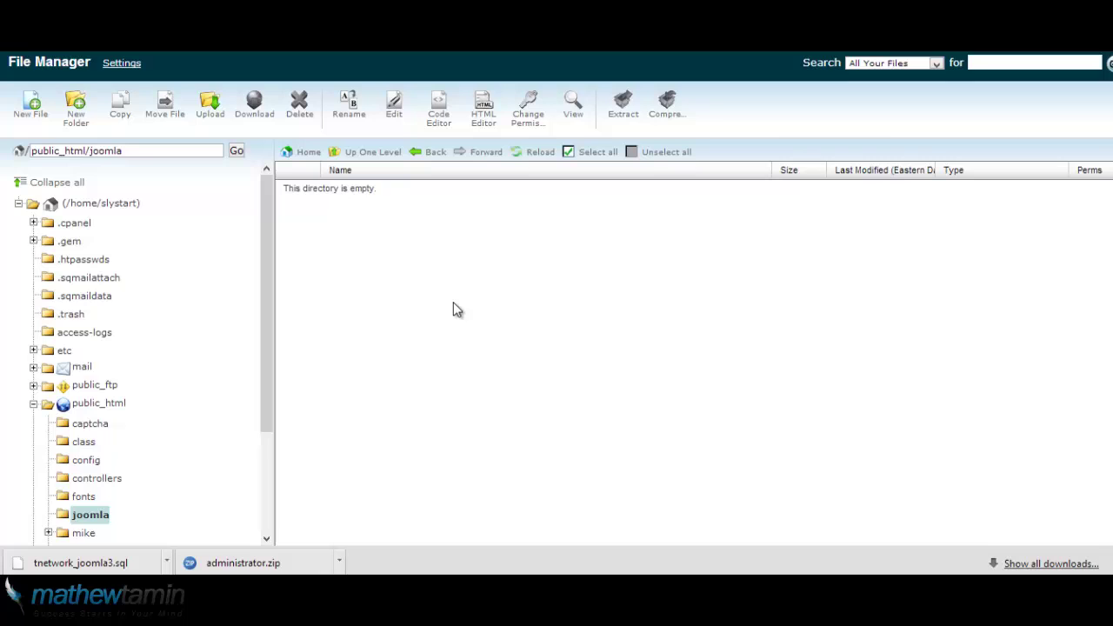
click(210, 105)
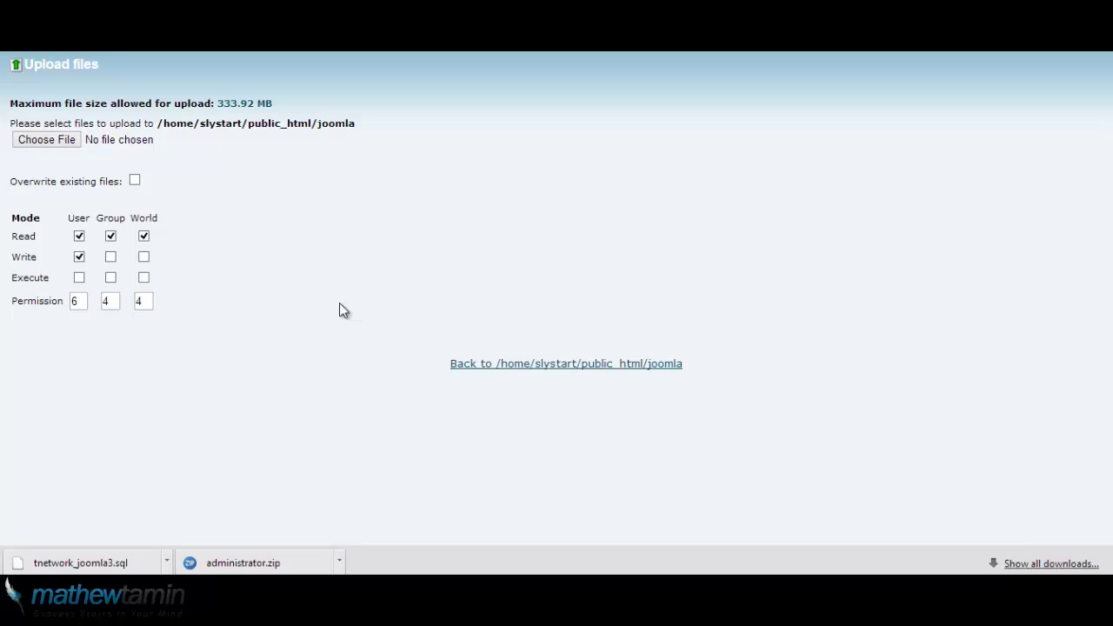
click(51, 140)
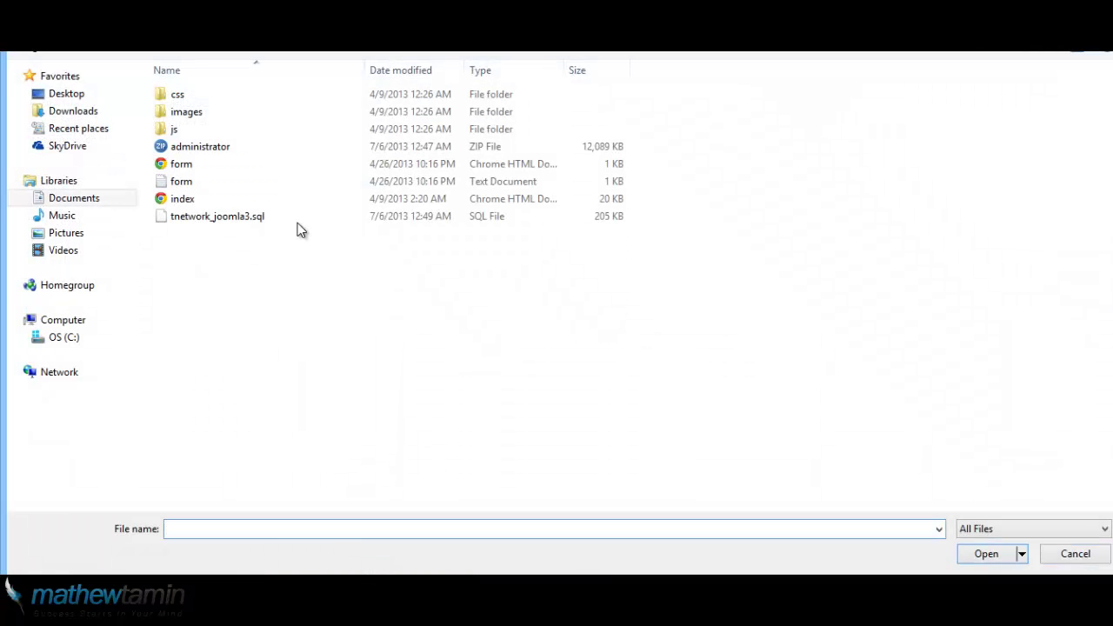
click(236, 147)
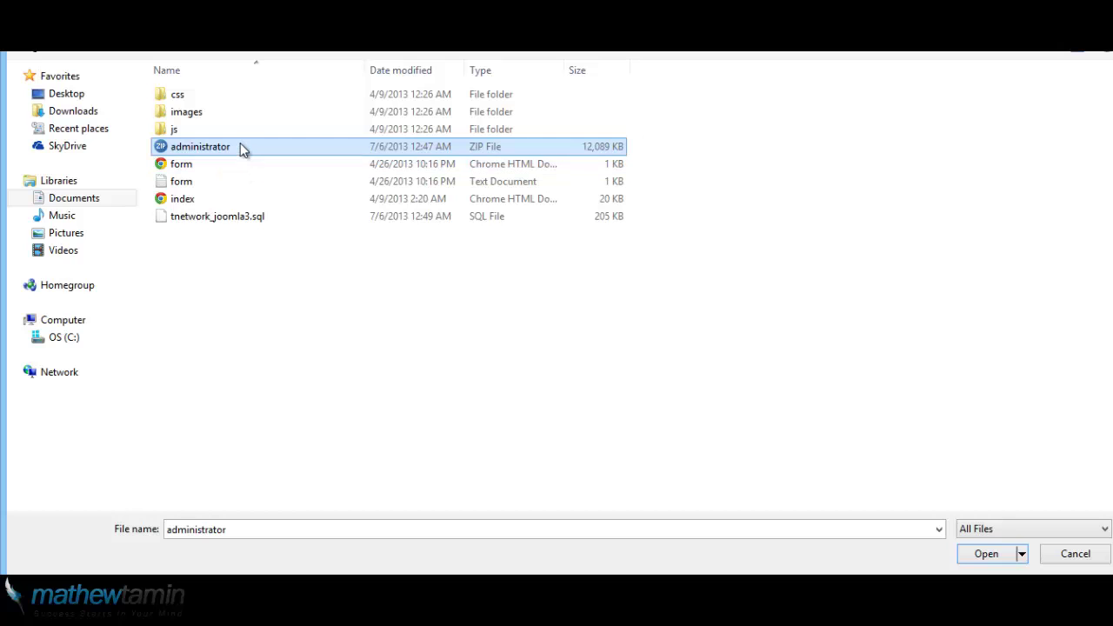
double_click(240, 144)
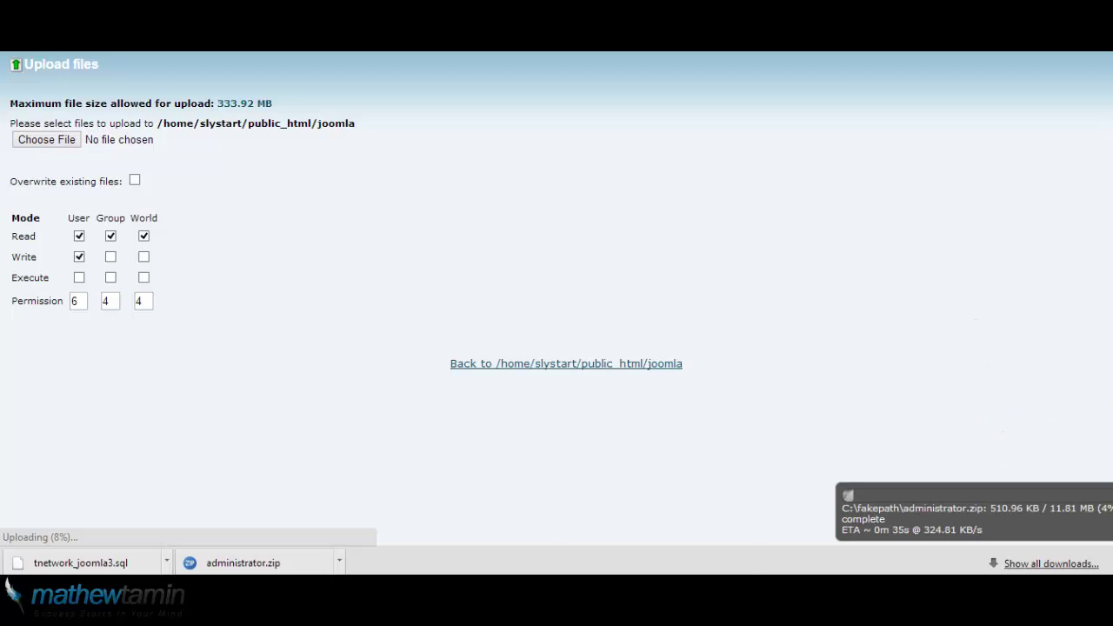
click(655, 530)
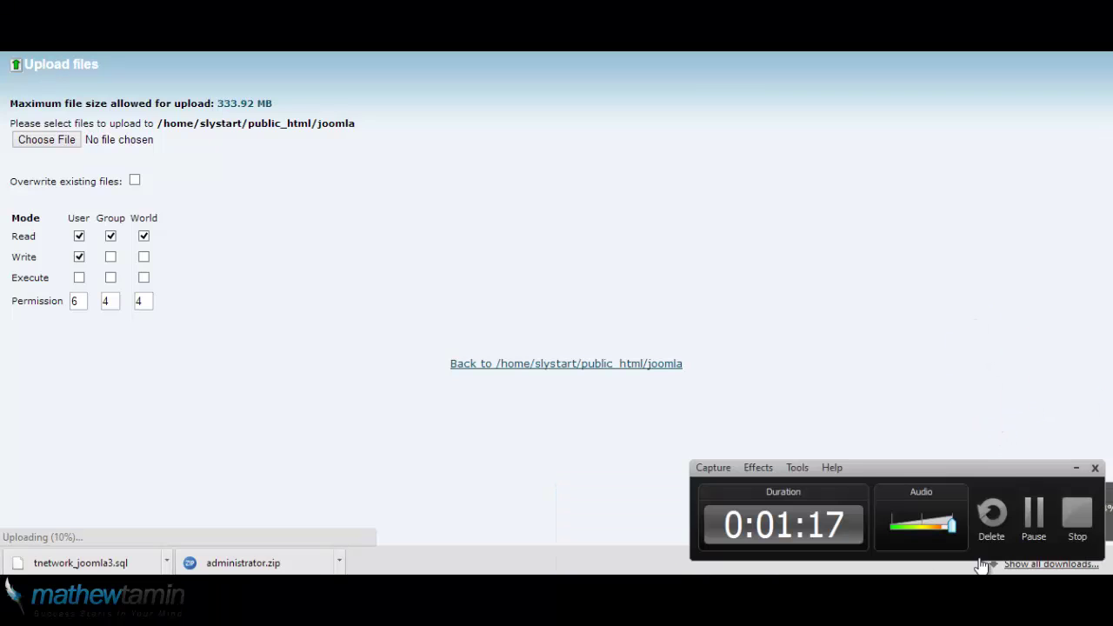
click(1035, 522)
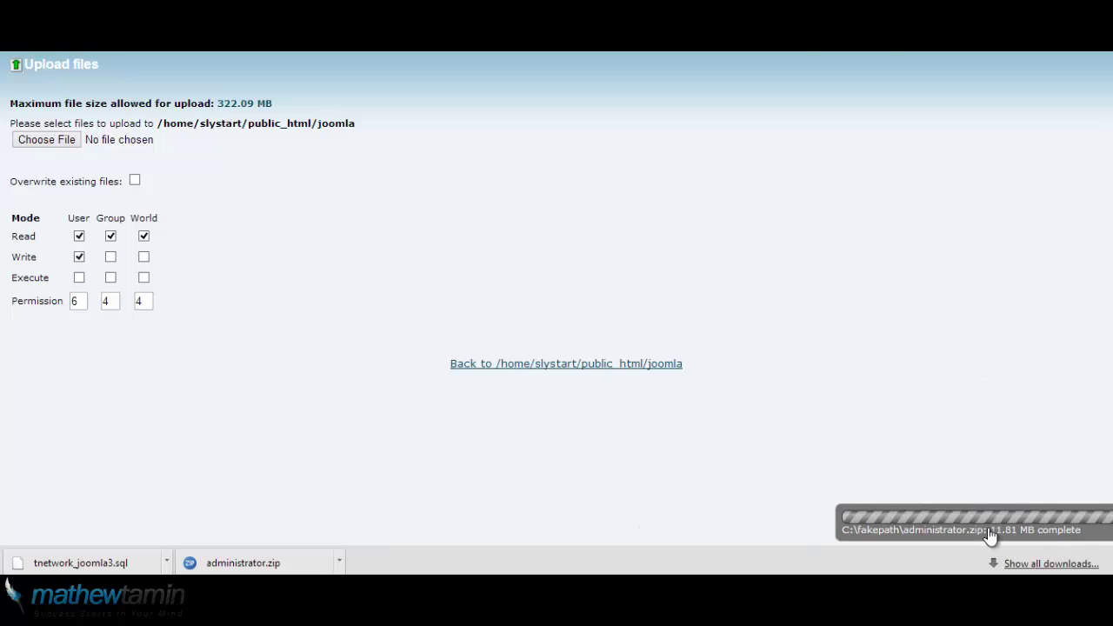
Step: Extract administrator.zip into public_html/joomla
click(566, 364)
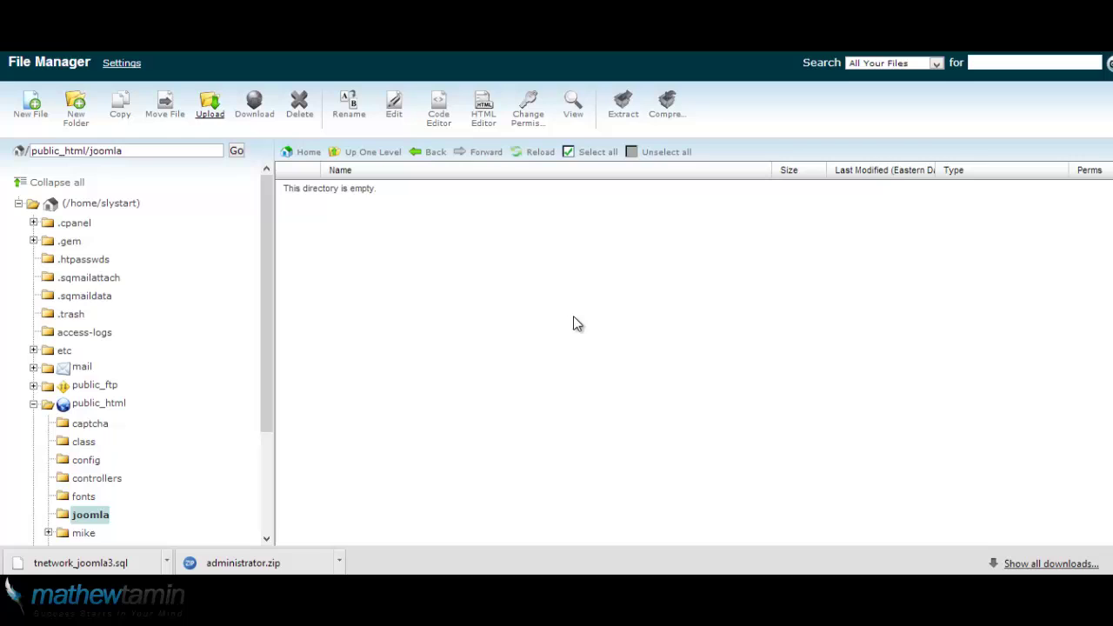
click(537, 155)
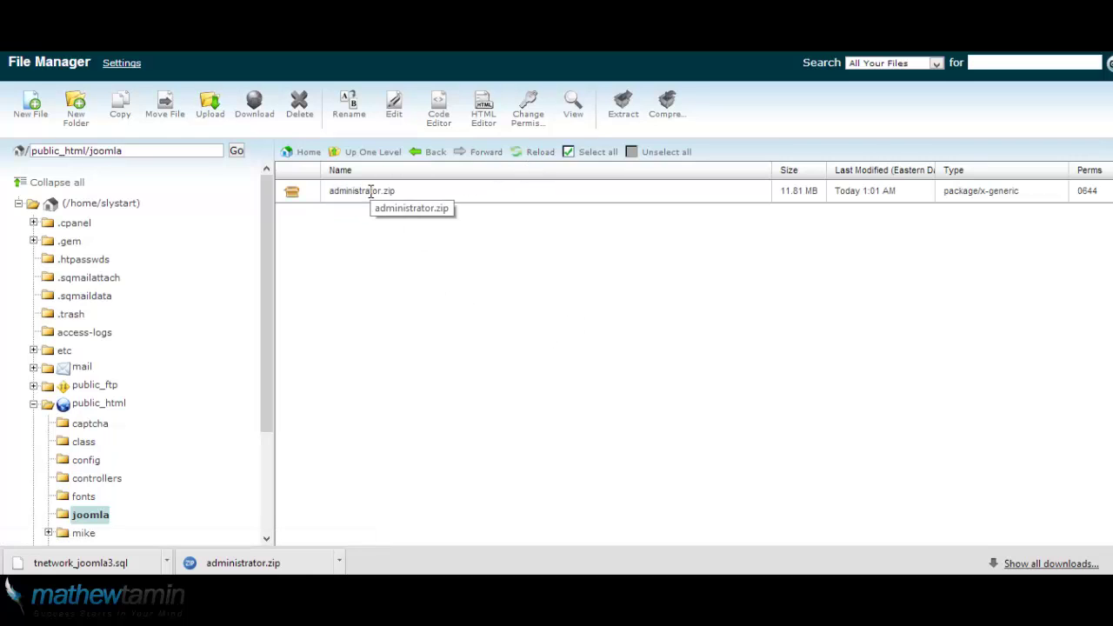
click(371, 193)
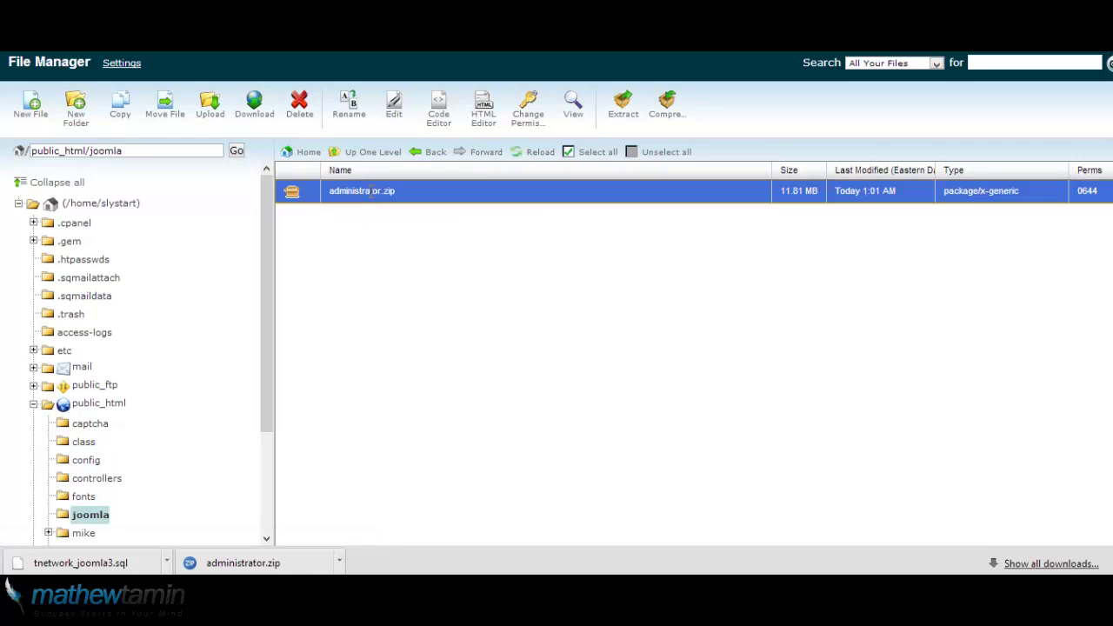
click(609, 117)
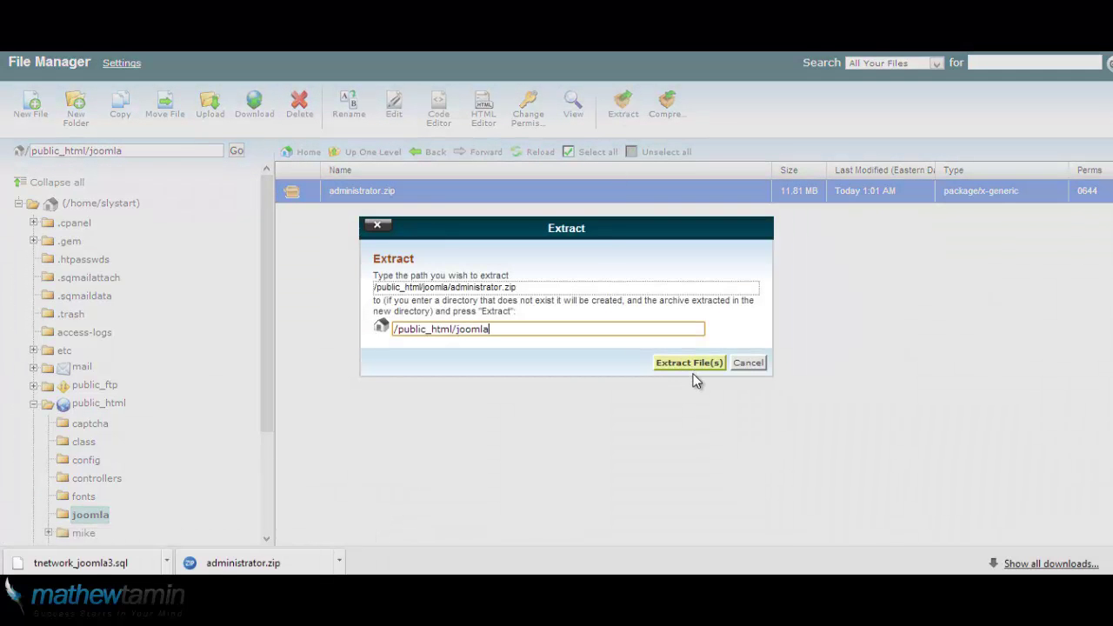
click(691, 365)
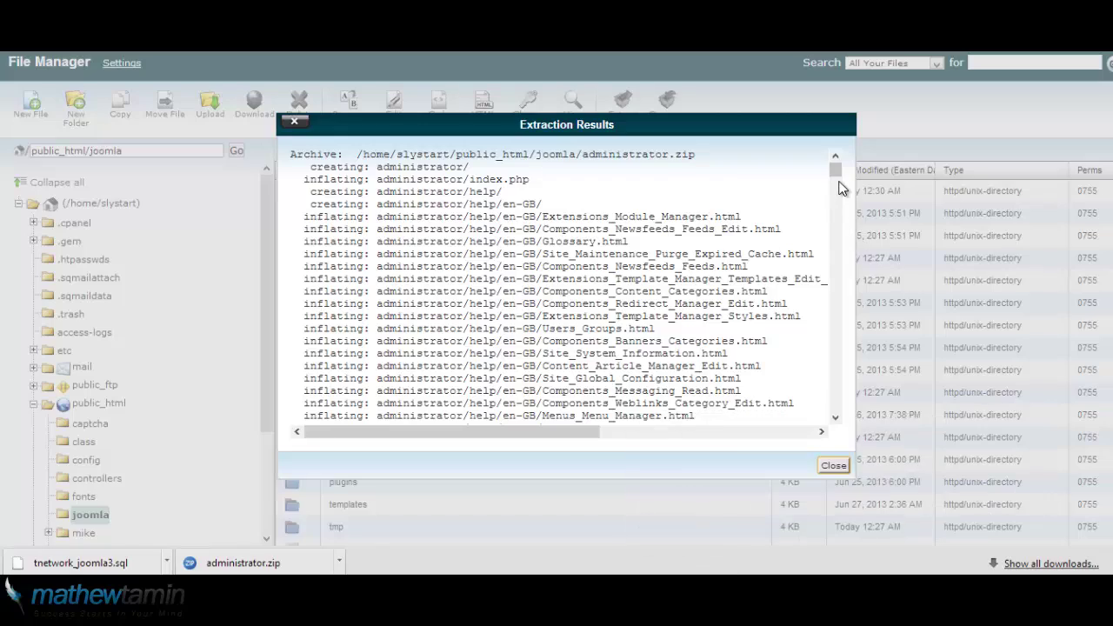
drag(835, 169, 837, 362)
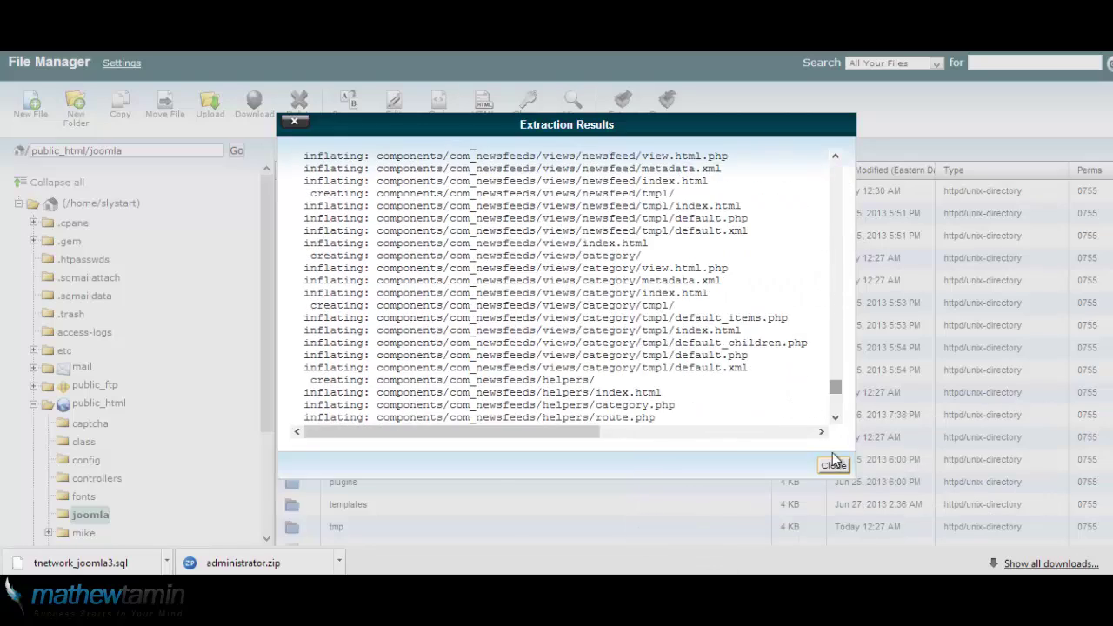
click(834, 465)
scroll(686, 442, down, 5)
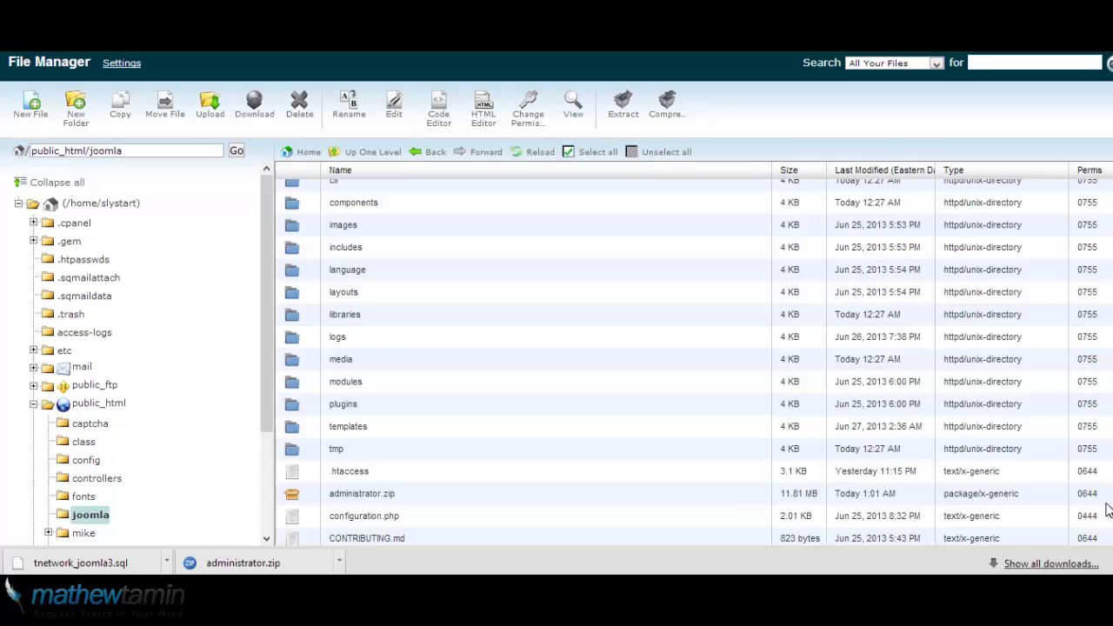
Step: Delete the leftover administrator.zip archive and close File Manager
click(417, 354)
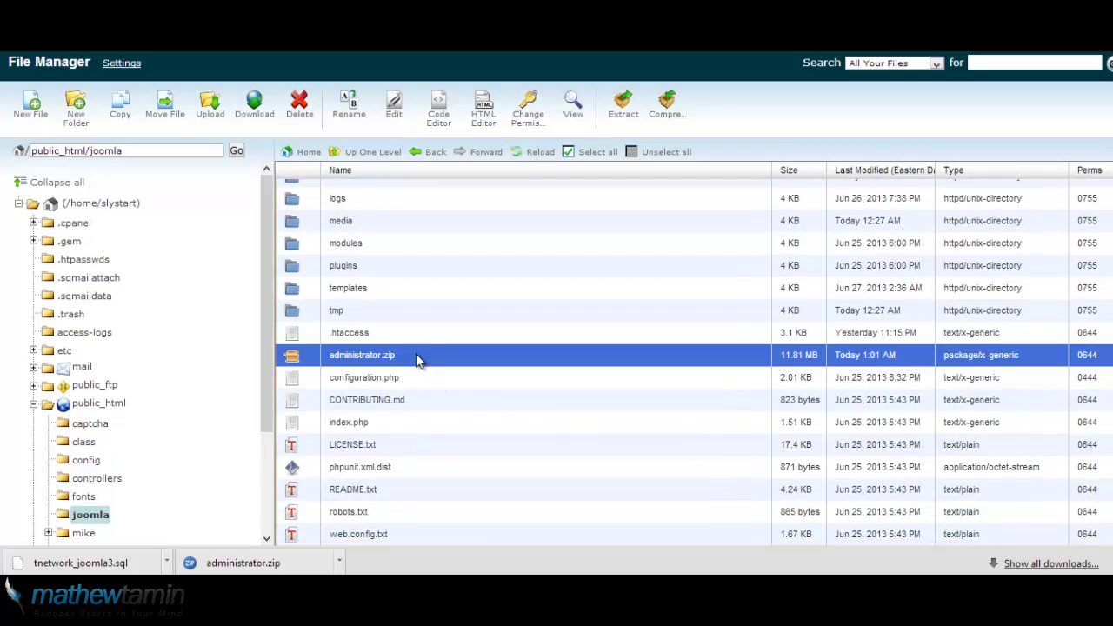
click(300, 104)
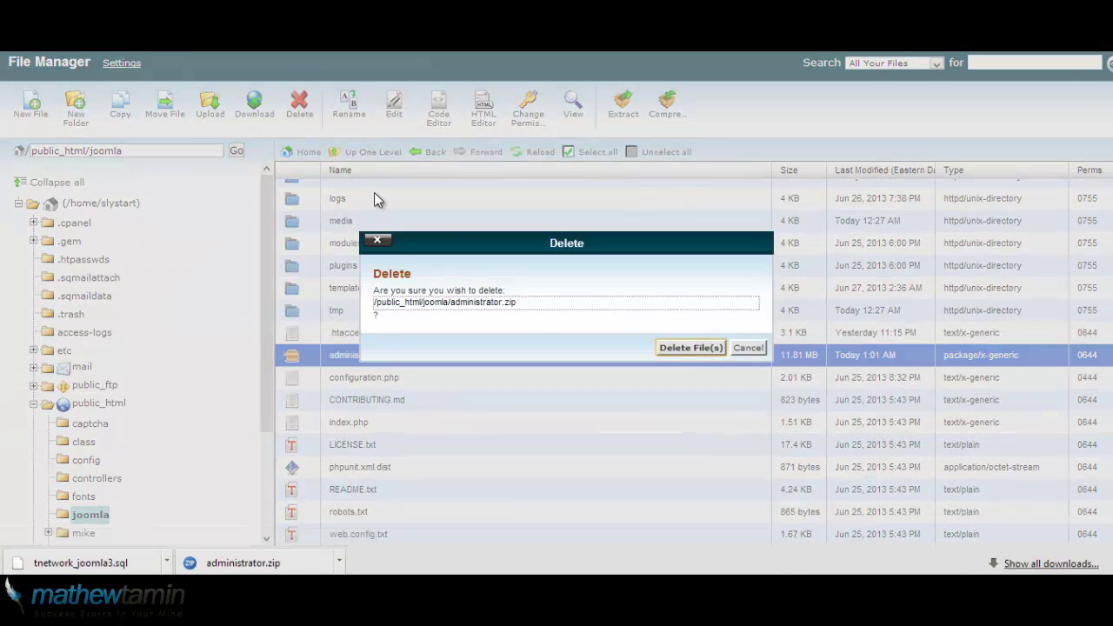
click(682, 341)
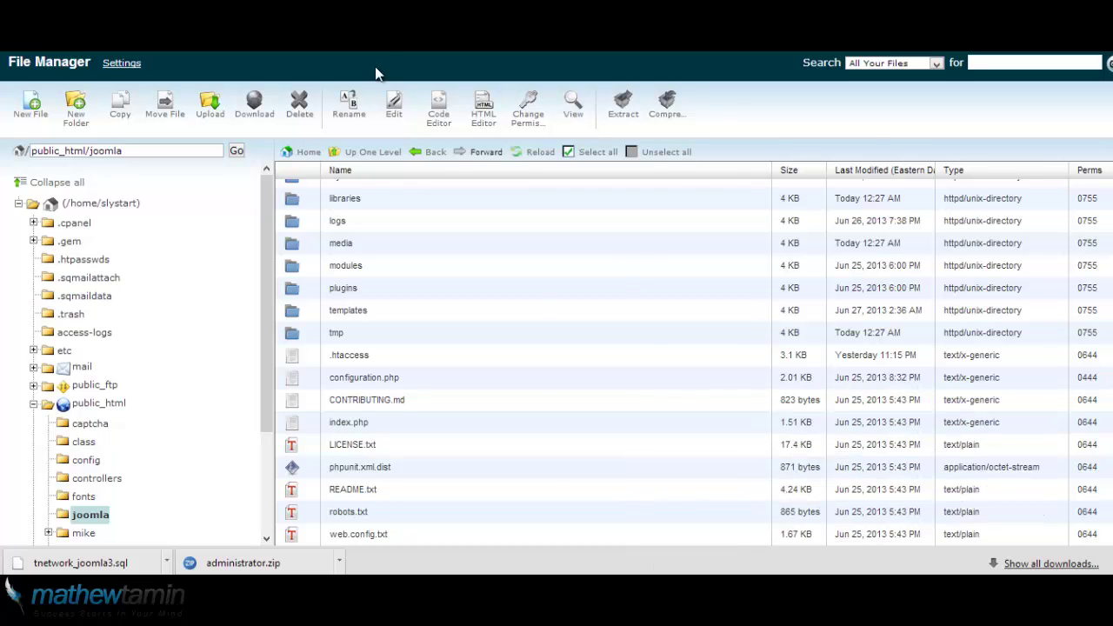
key(ctrl+w)
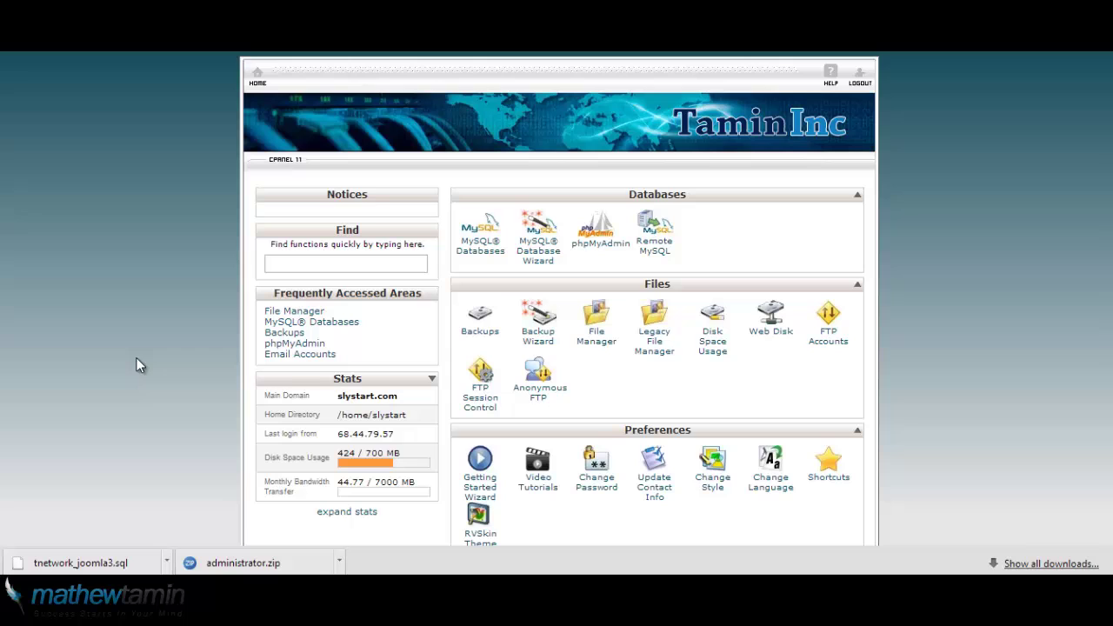
Step: On the MySQL Databases page, add a database named jjo3, creating slystart_jjo3
click(484, 252)
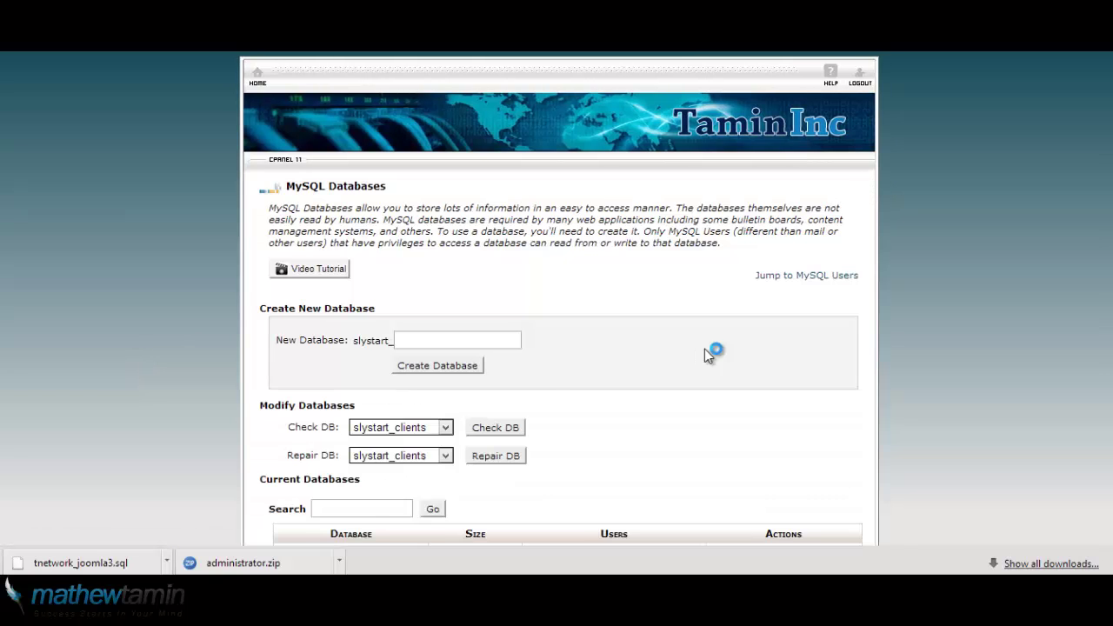
click(430, 427)
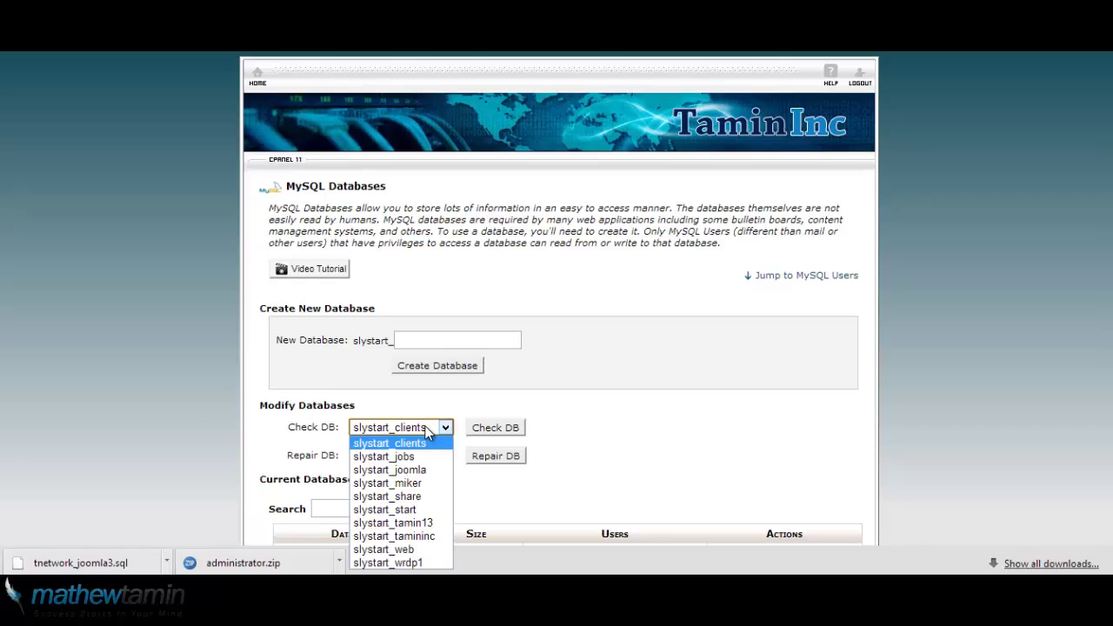
click(430, 437)
click(433, 344)
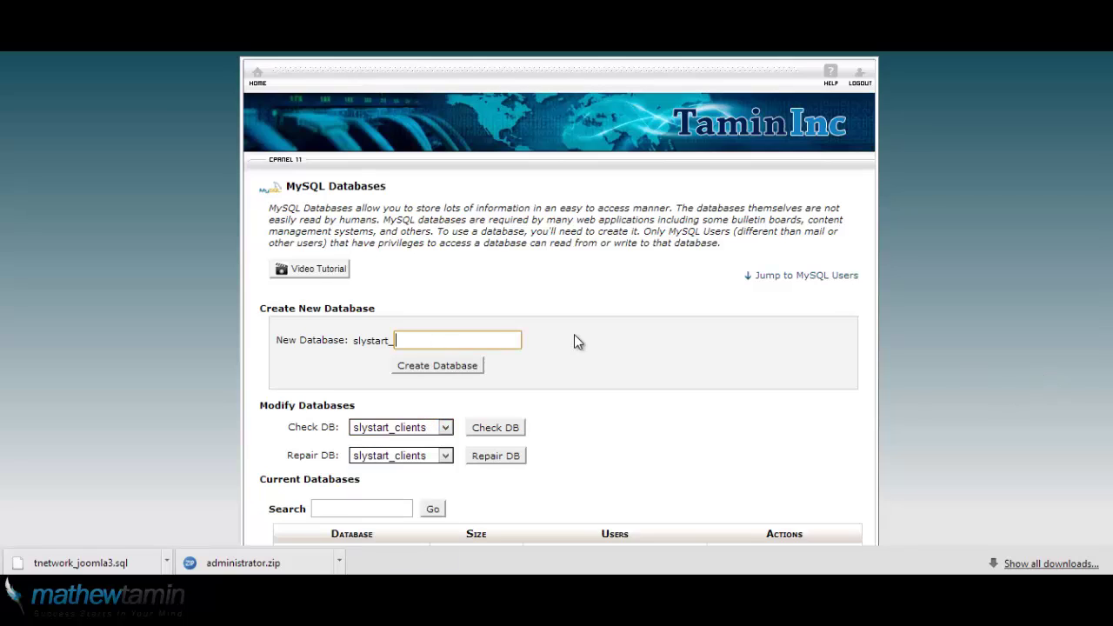
click(497, 334)
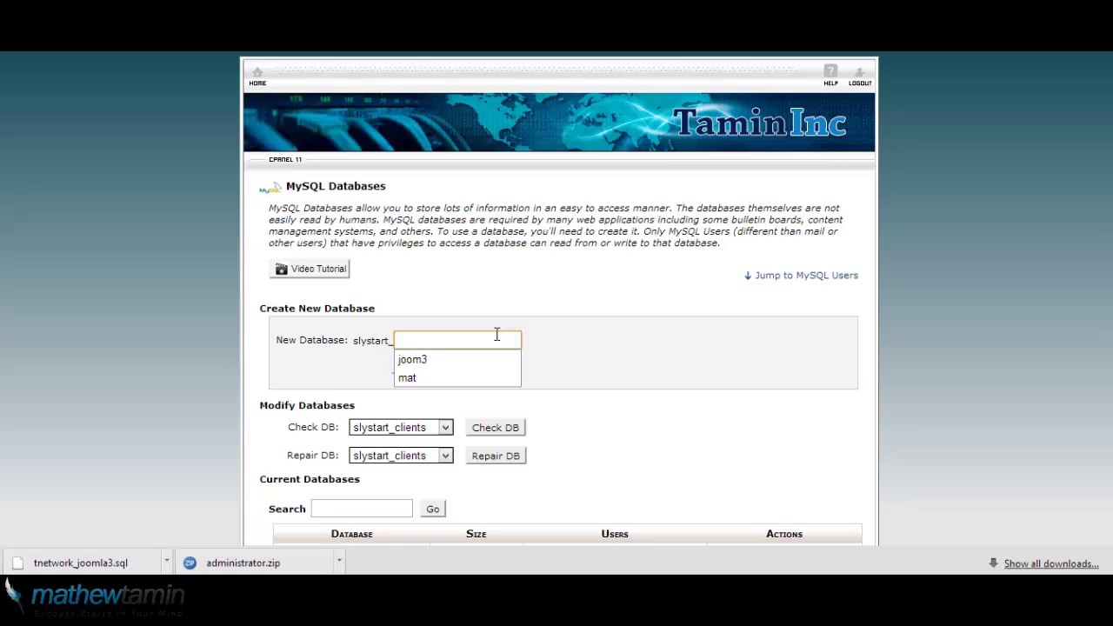
text(j)
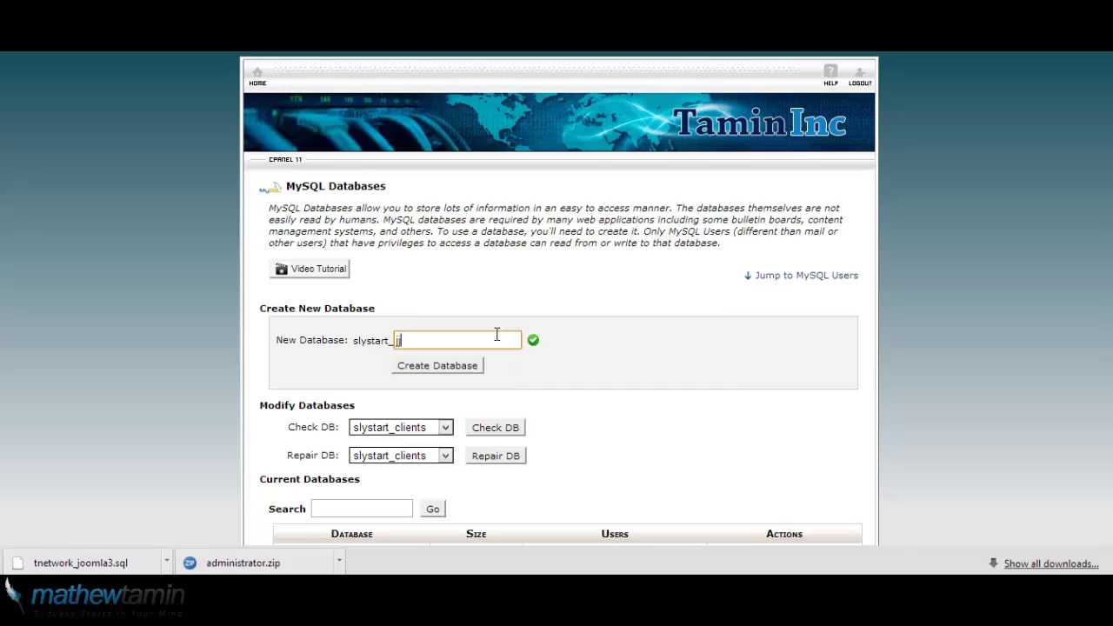
text(o3)
double_click(423, 339)
click(435, 366)
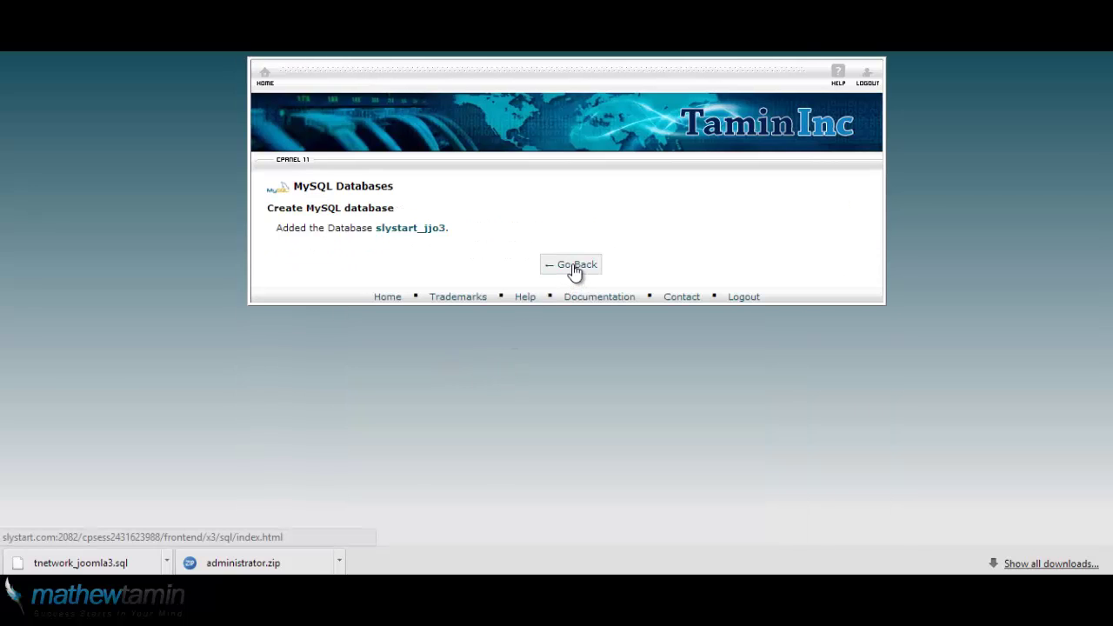
Step: Add the MySQL user slystart_jjo3, entering and confirming its password
click(574, 265)
scroll(539, 342, down, 5)
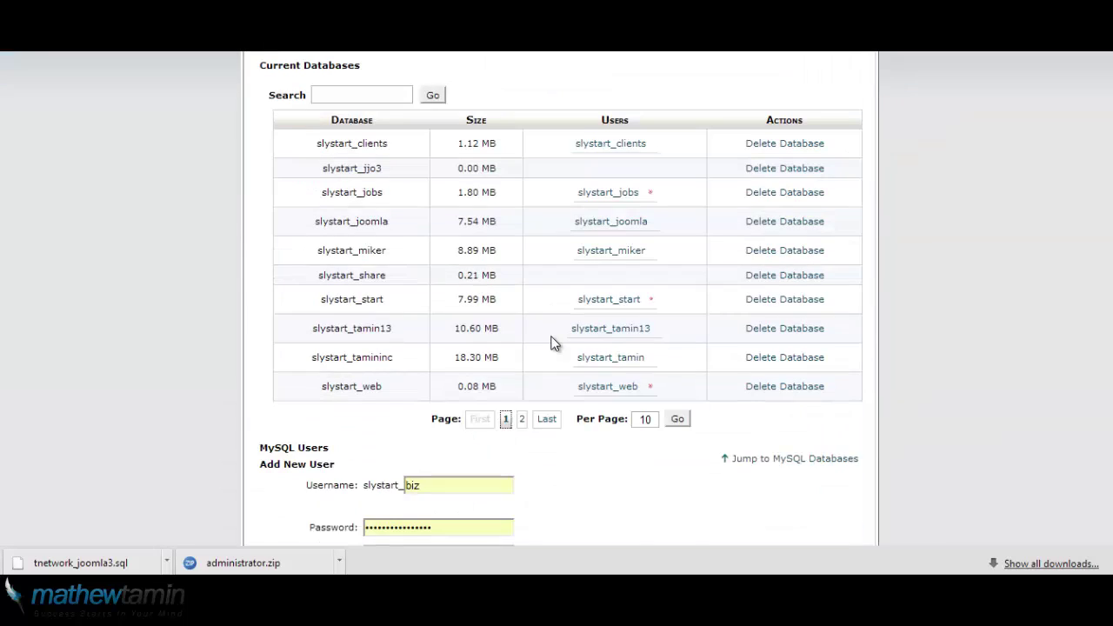
scroll(551, 341, down, 3)
double_click(466, 345)
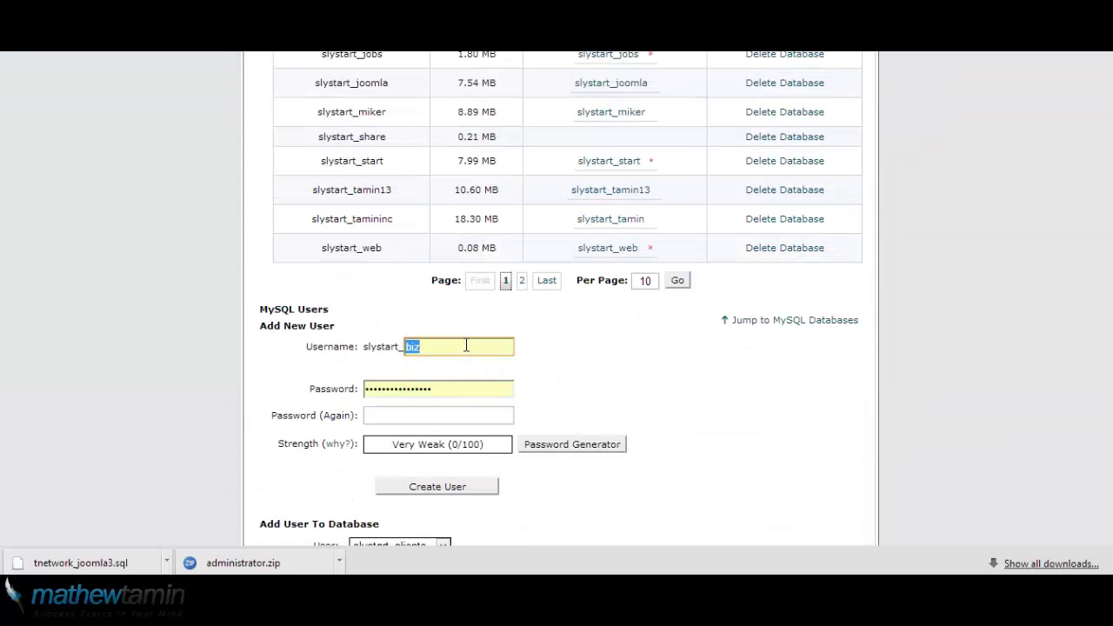
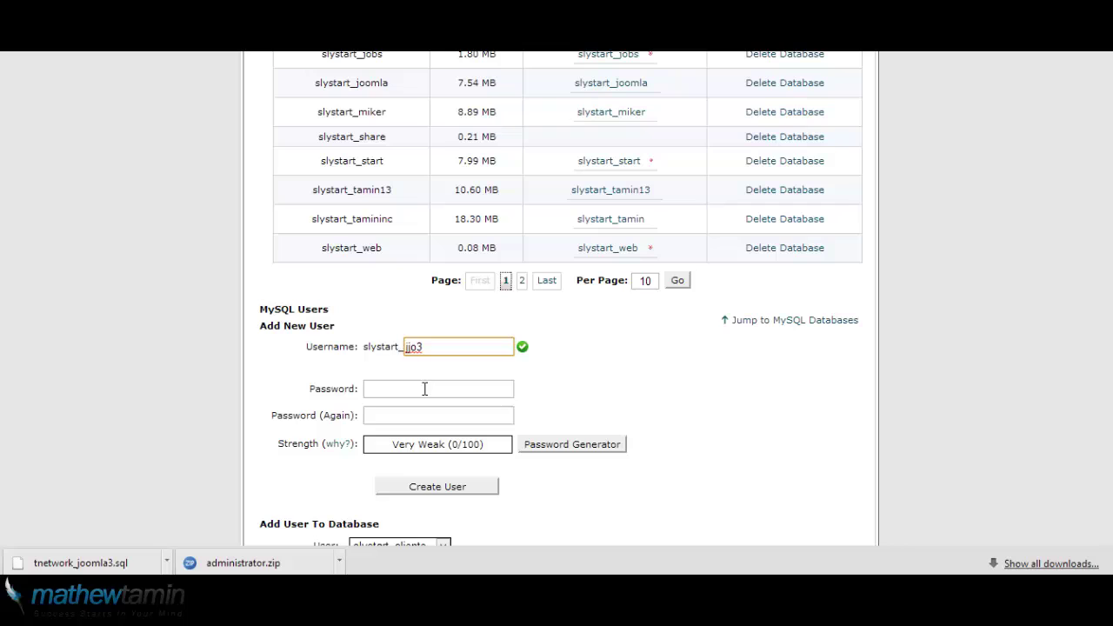
click(428, 388)
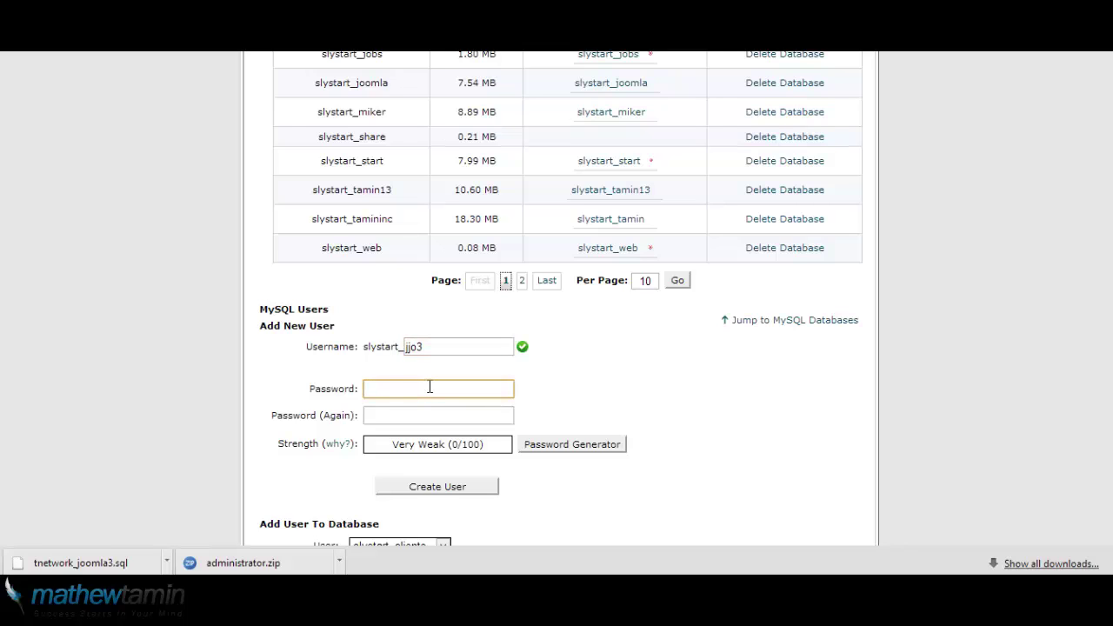
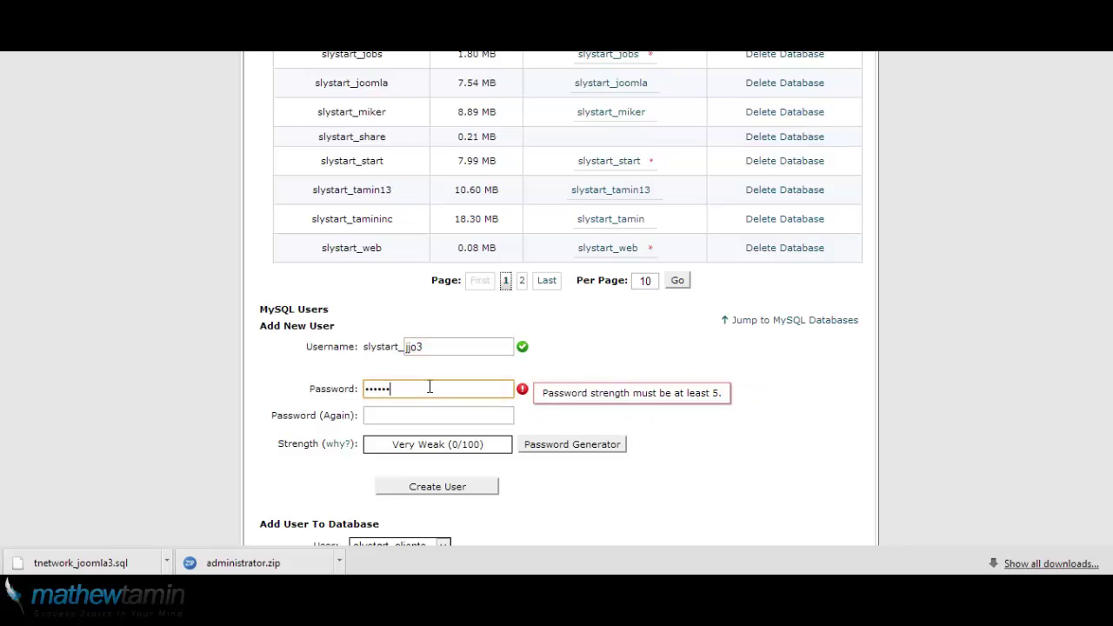
key(Tab)
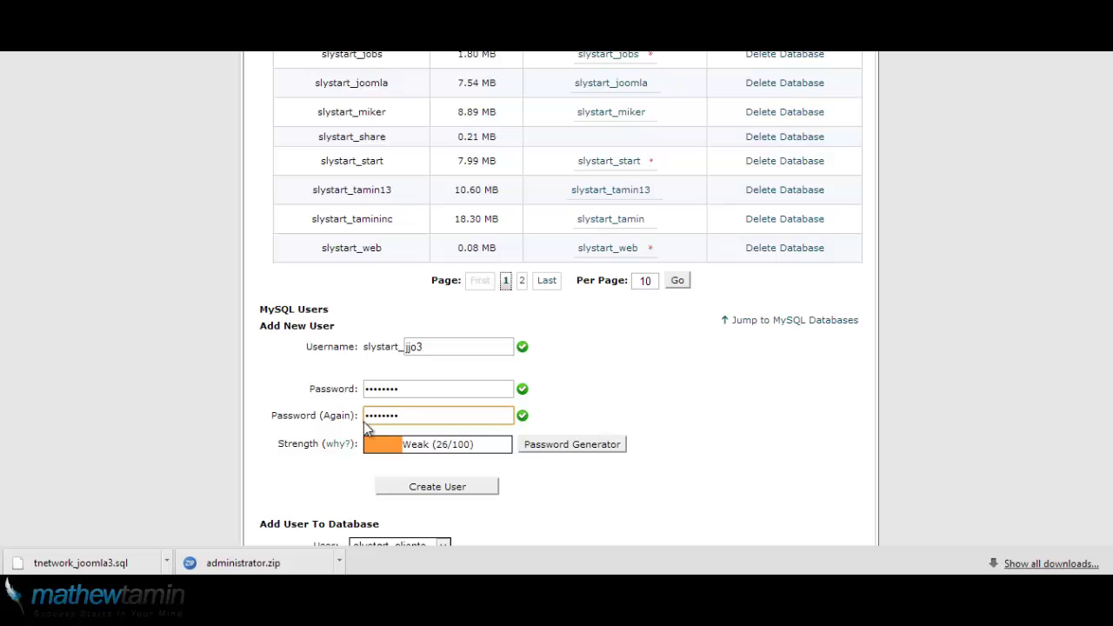
scroll(296, 445, down, 2)
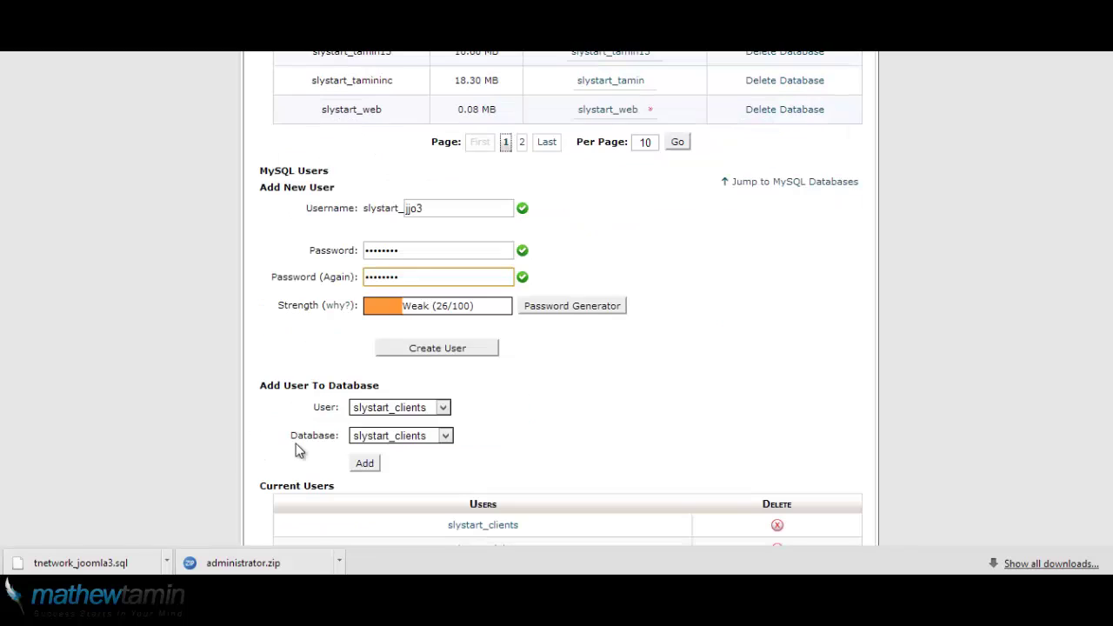
click(451, 349)
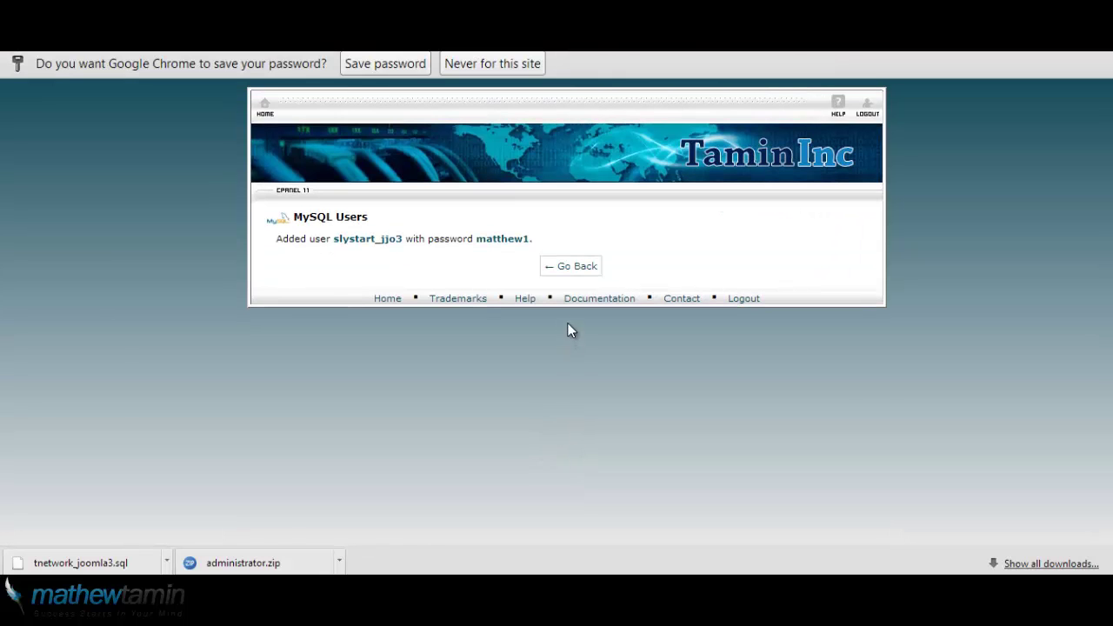
Step: Assign the jjo3 user to the slystart_jjo3 database
click(581, 270)
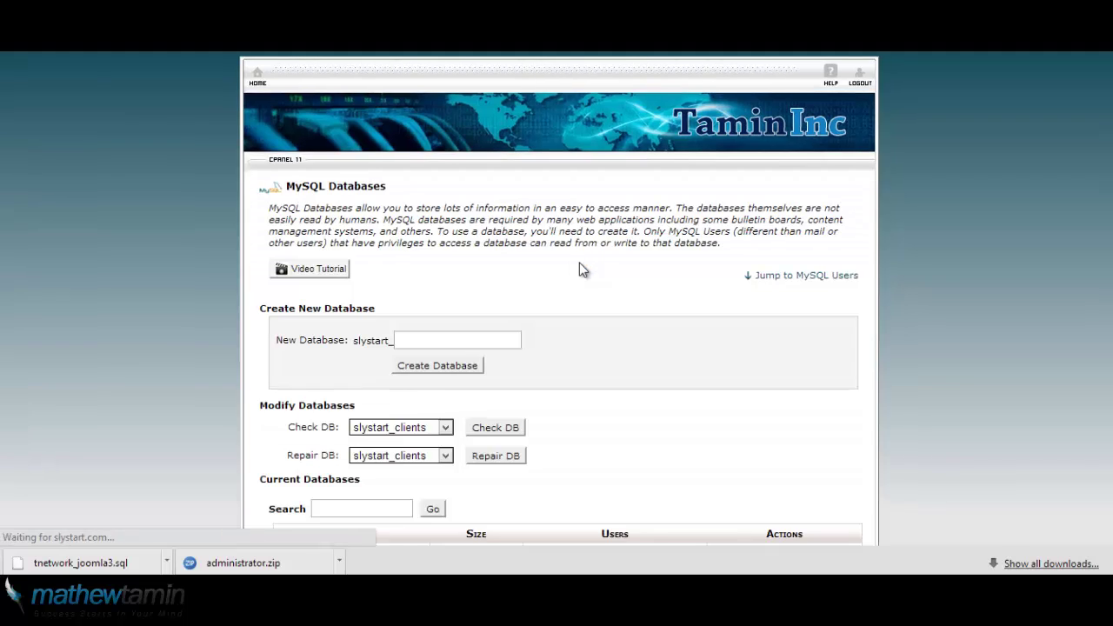
scroll(599, 342, down, 9)
scroll(598, 340, down, 3)
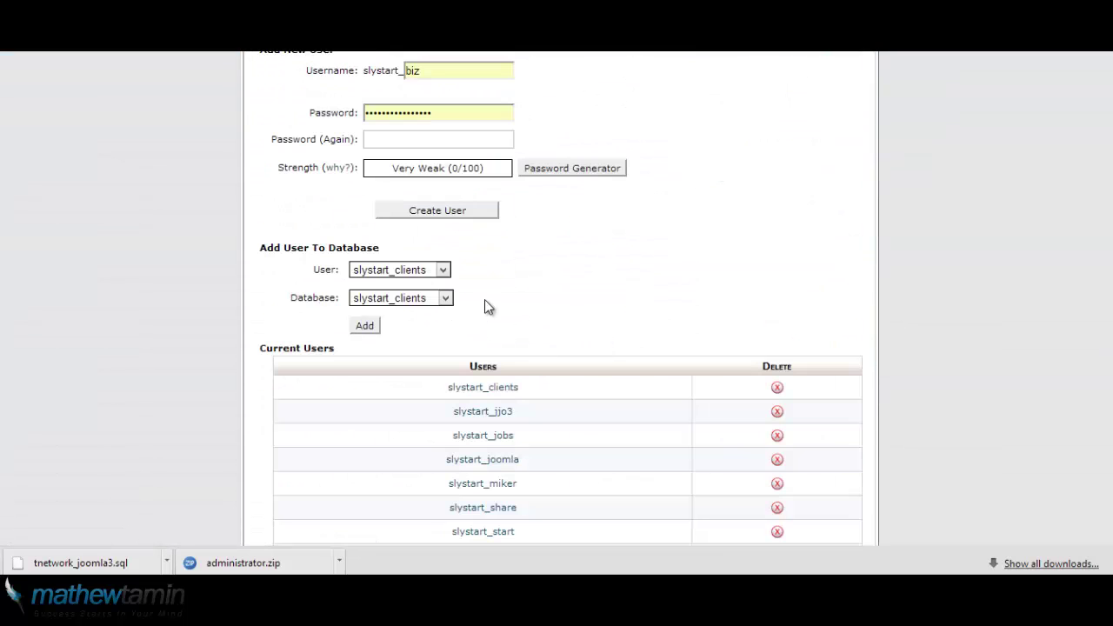
click(412, 275)
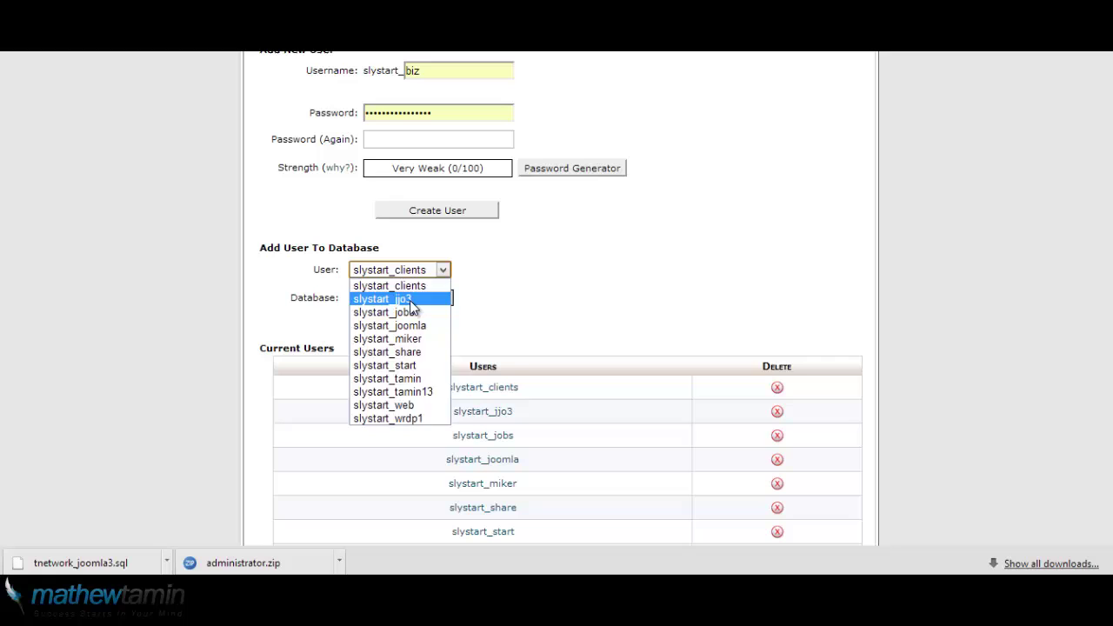
click(411, 305)
click(414, 299)
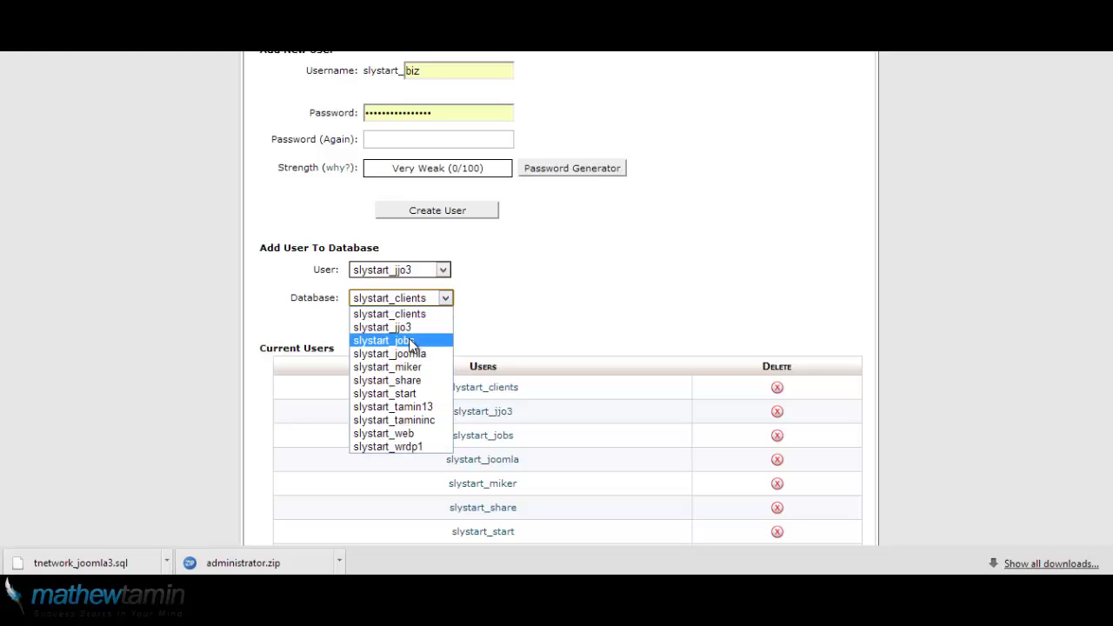
click(419, 328)
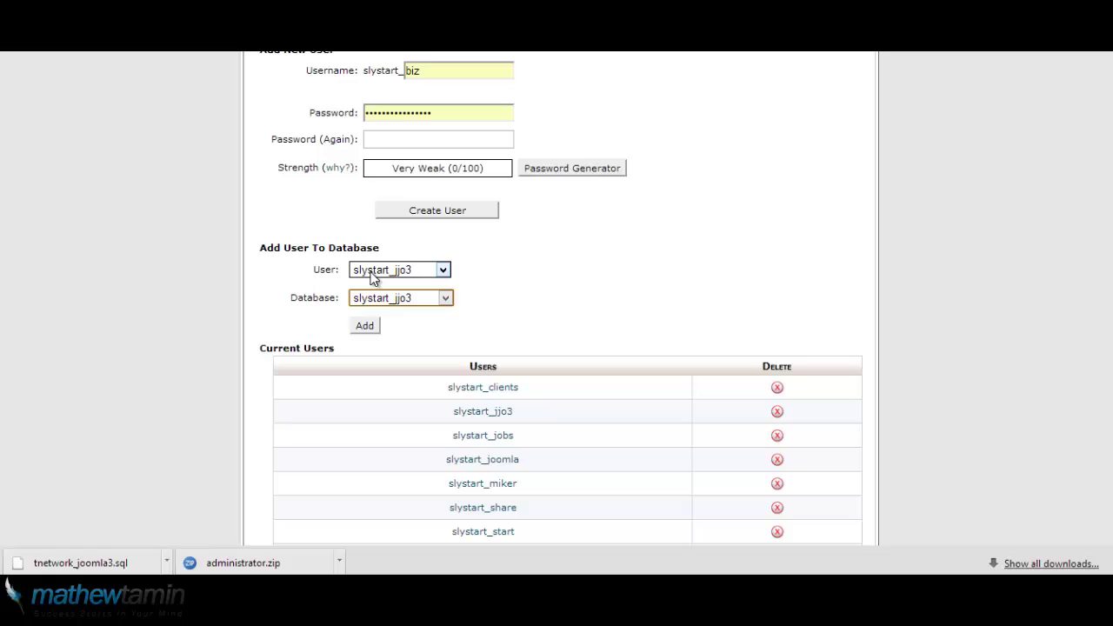
click(363, 327)
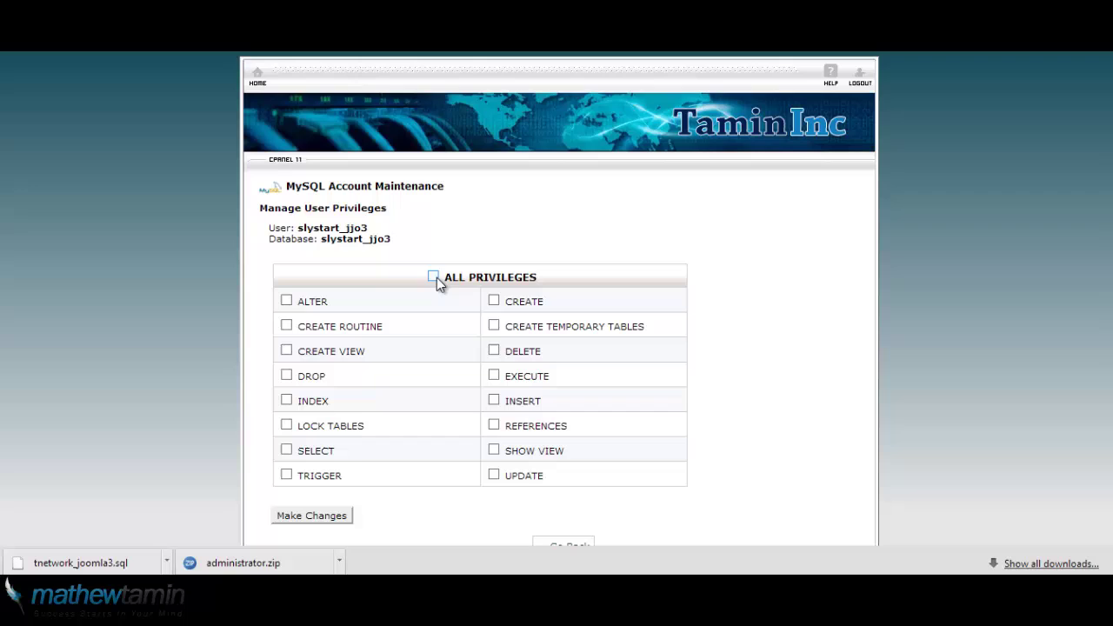
Step: Grant ALL PRIVILEGES to the user on slystart_jjo3 and save the changes
click(434, 276)
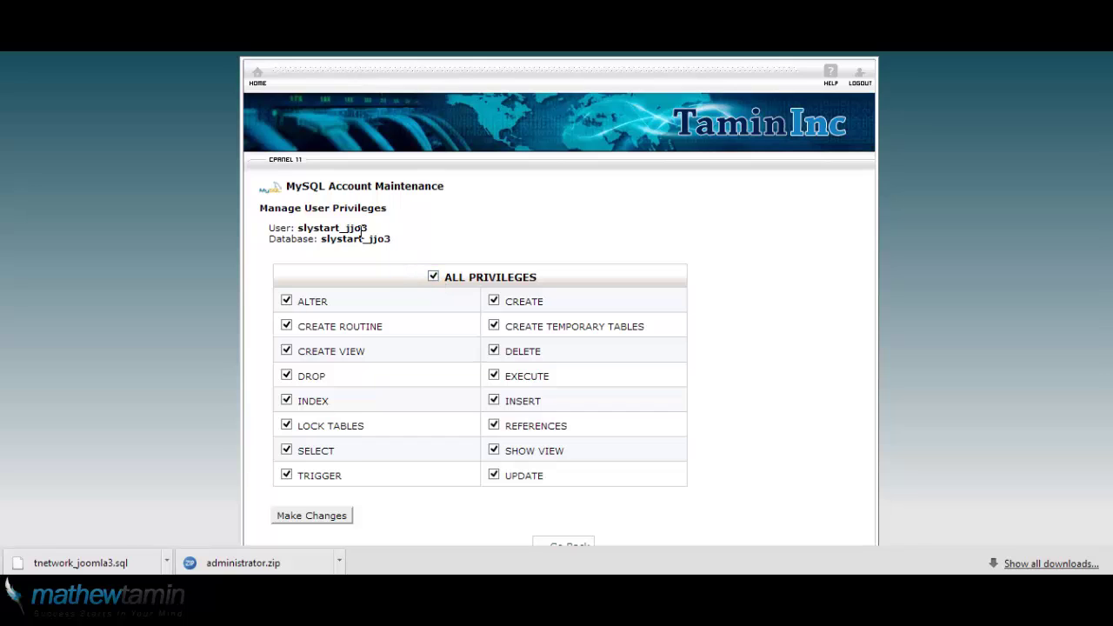
drag(397, 240, 269, 225)
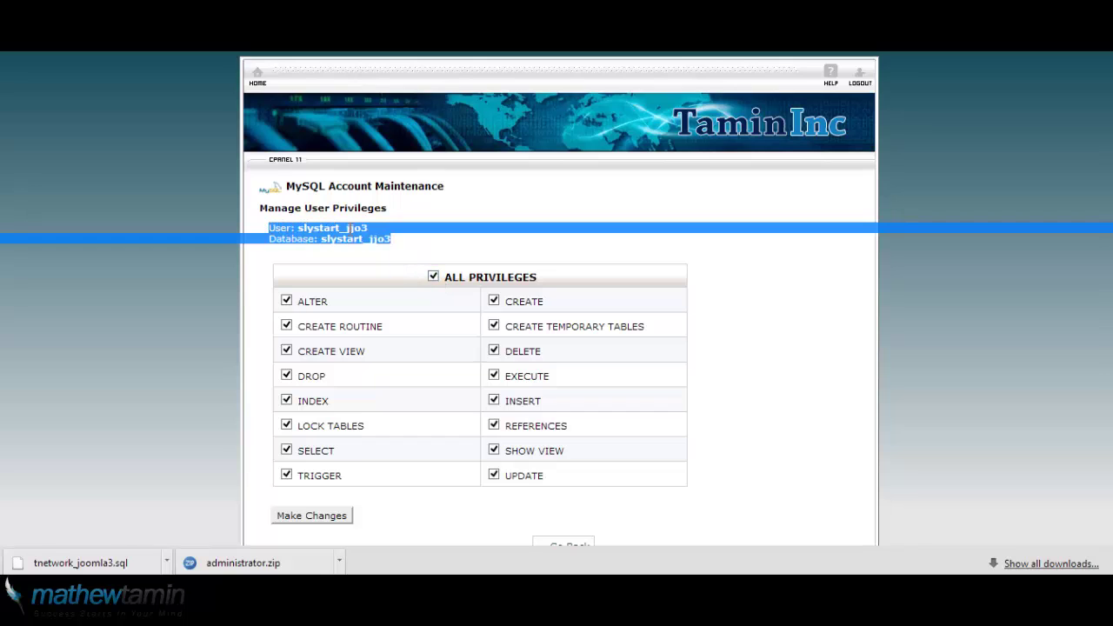
click(350, 228)
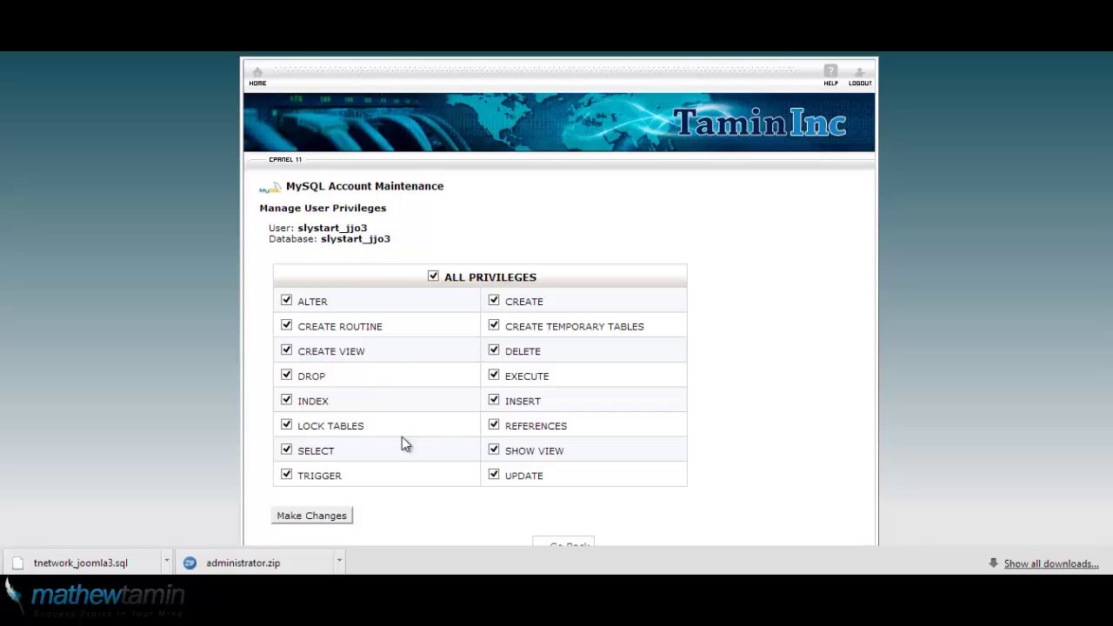
click(313, 517)
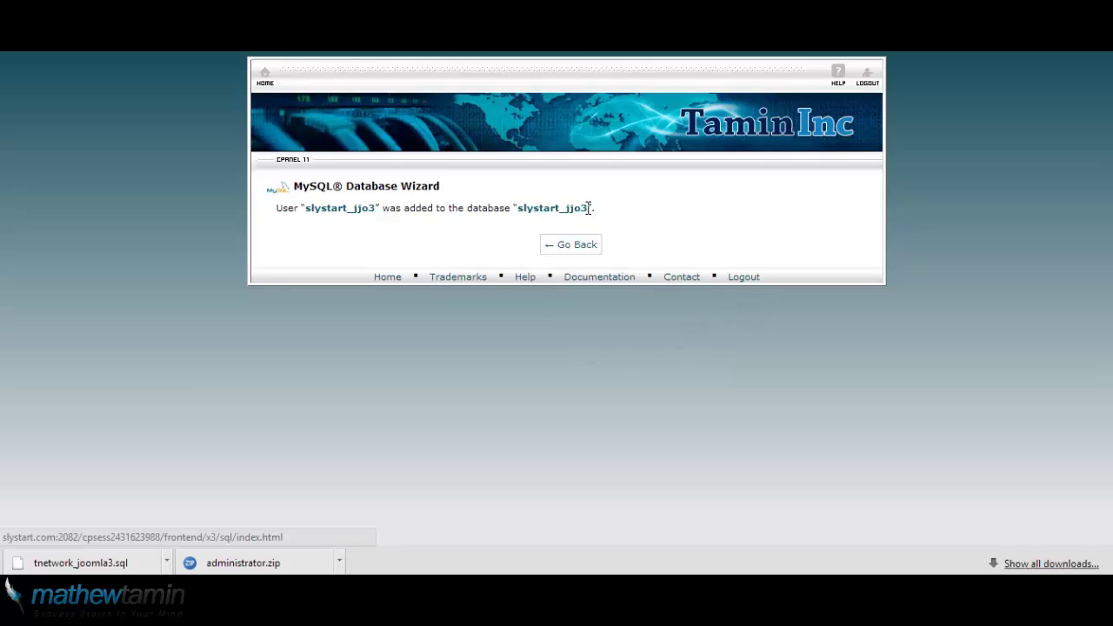
drag(589, 208, 517, 203)
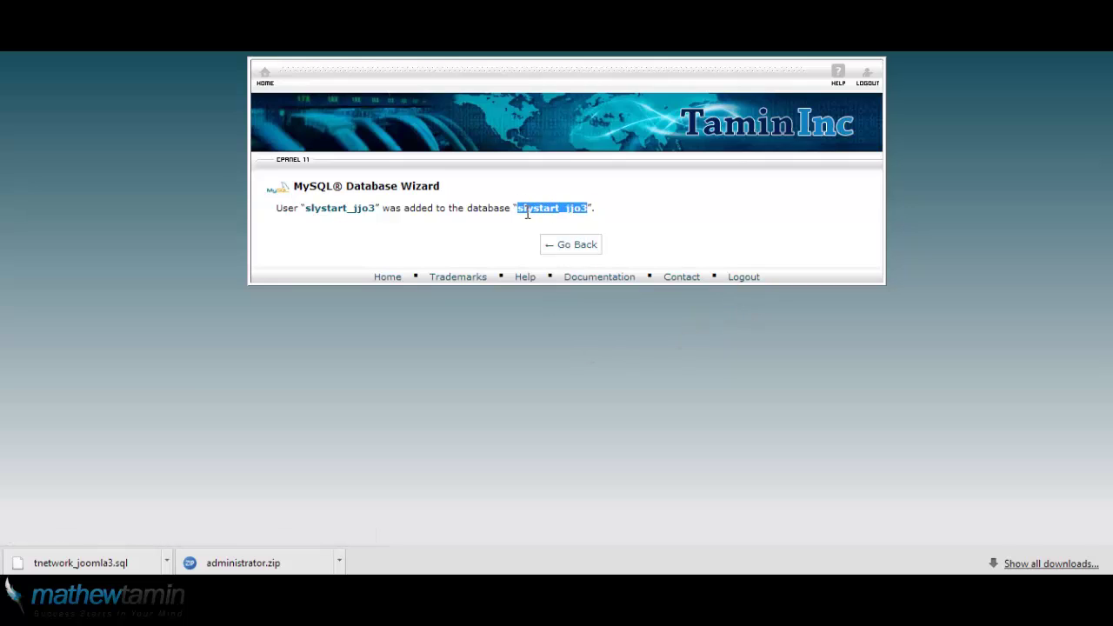
click(574, 248)
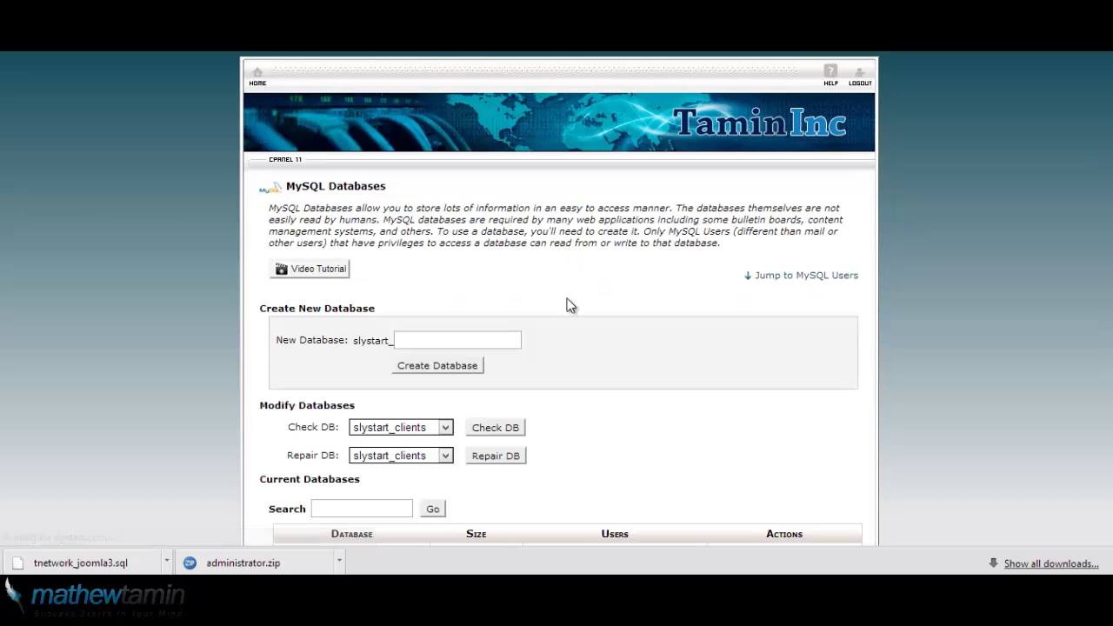
scroll(569, 304, down, 3)
scroll(597, 332, down, 3)
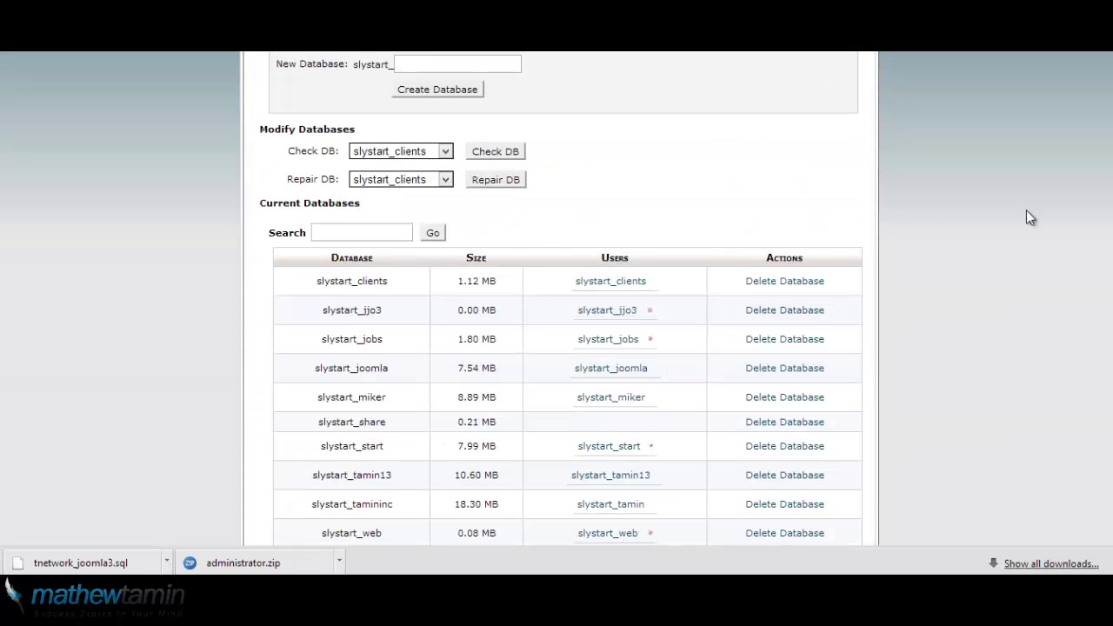
scroll(1029, 217, up, 6)
click(257, 75)
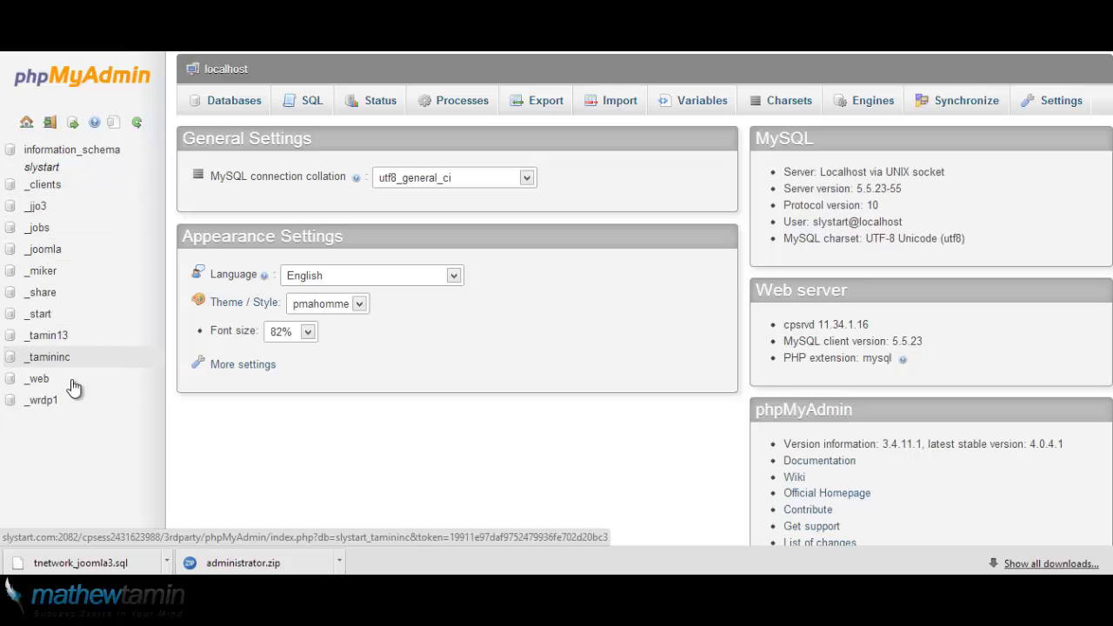
Step: Select the slystart_jjo3 database in phpMyAdmin's left sidebar
click(68, 214)
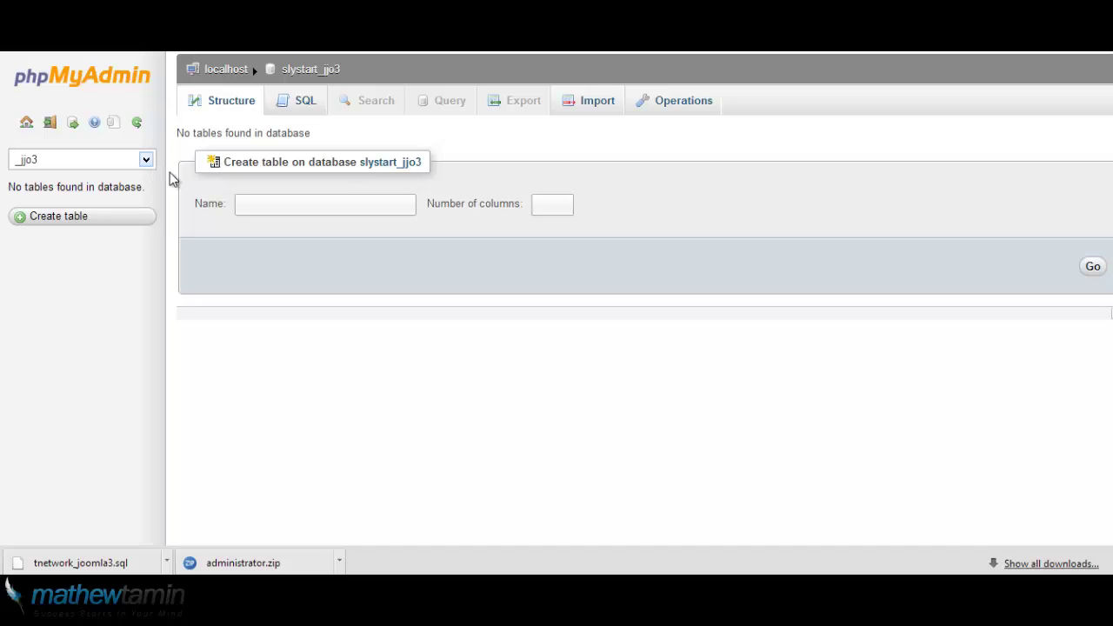
Step: Import tnetwork_joomla3.sql into slystart_jjo3 via phpMyAdmin, running 117 queries
click(146, 161)
click(146, 161)
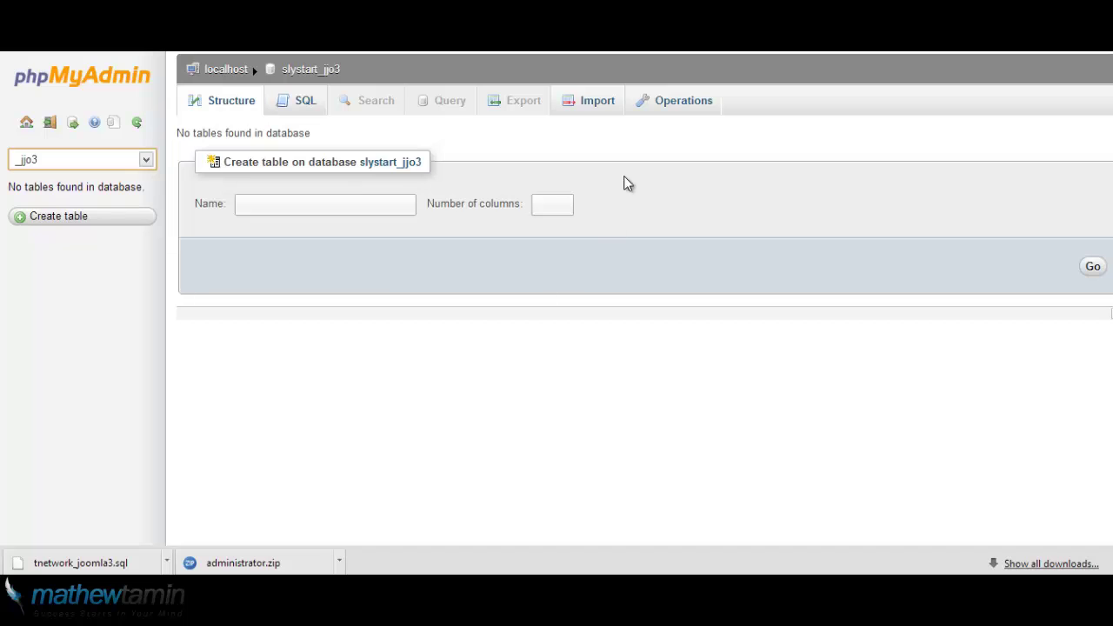
click(600, 105)
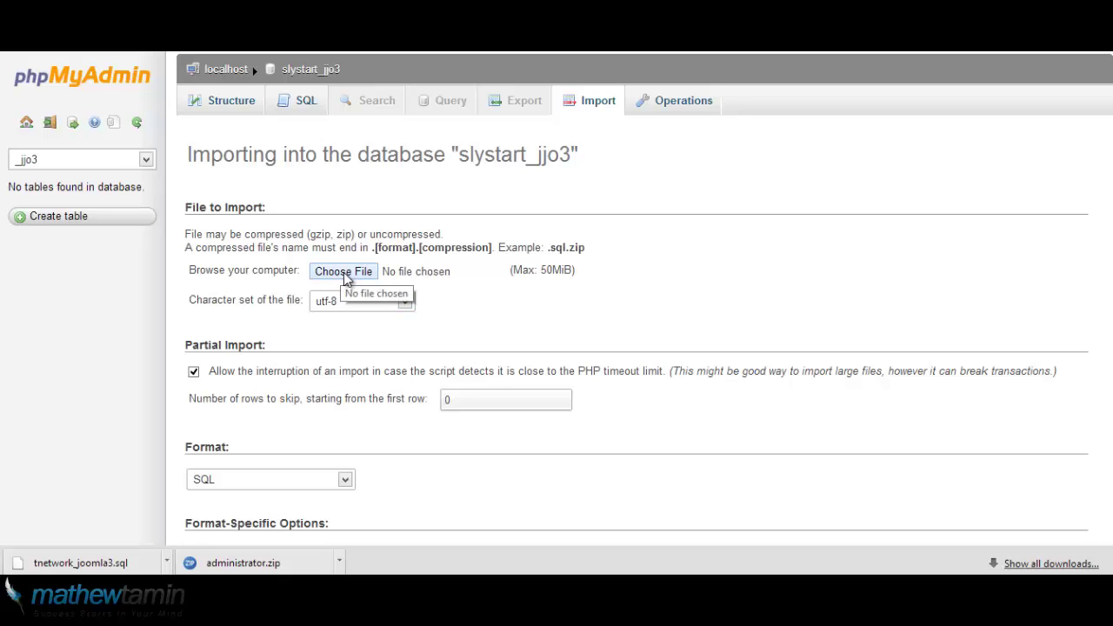
click(345, 275)
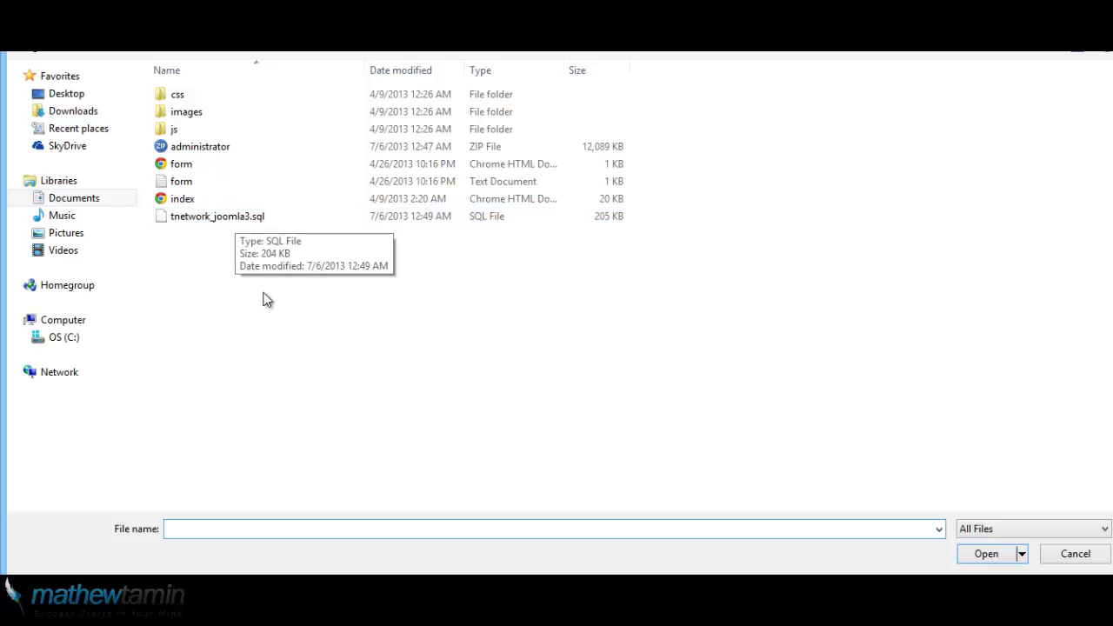
double_click(292, 217)
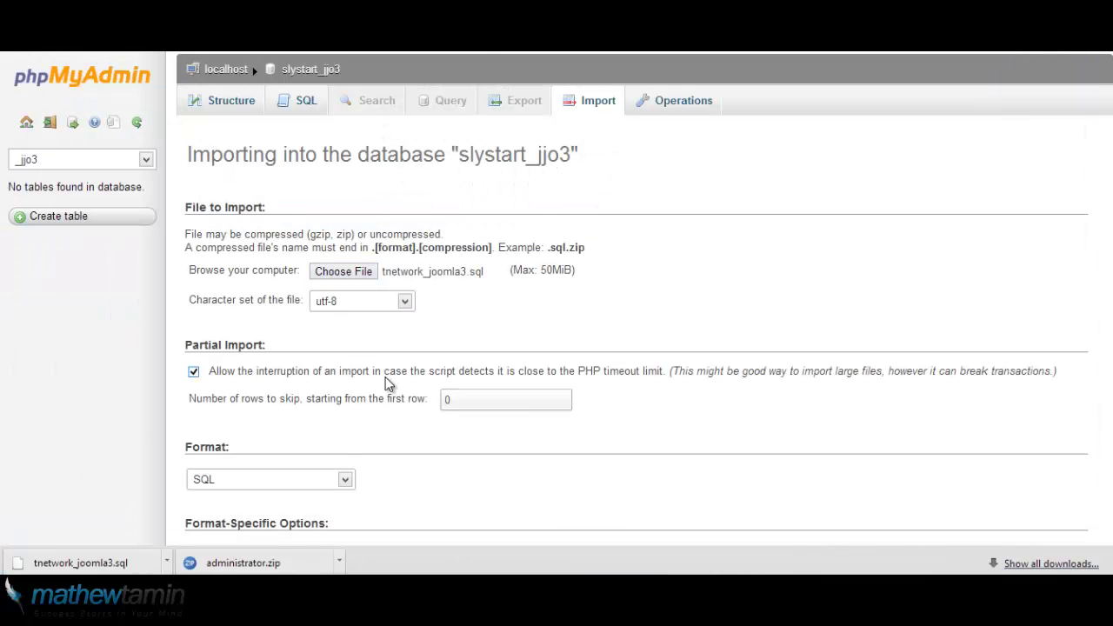
scroll(385, 376, down, 3)
click(216, 485)
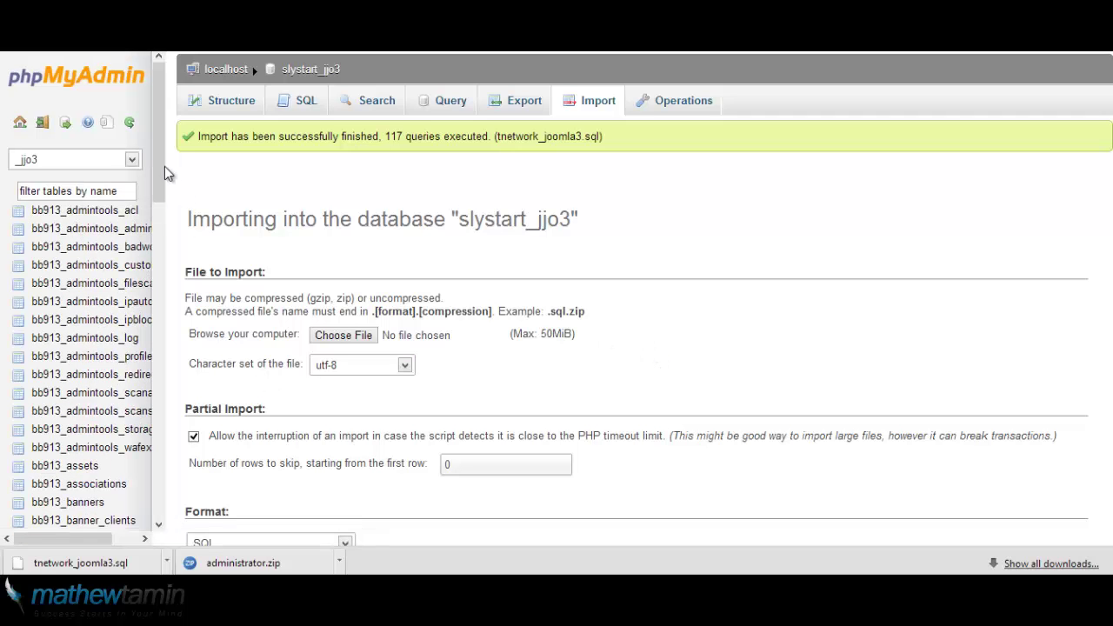
scroll(139, 348, down, 10)
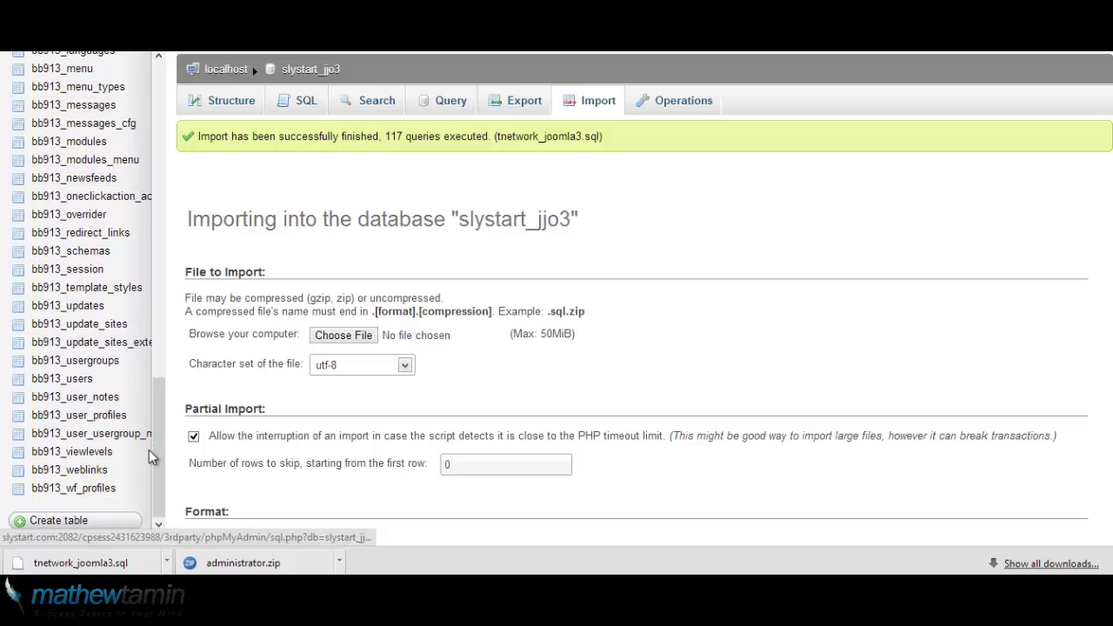
drag(157, 467, 154, 76)
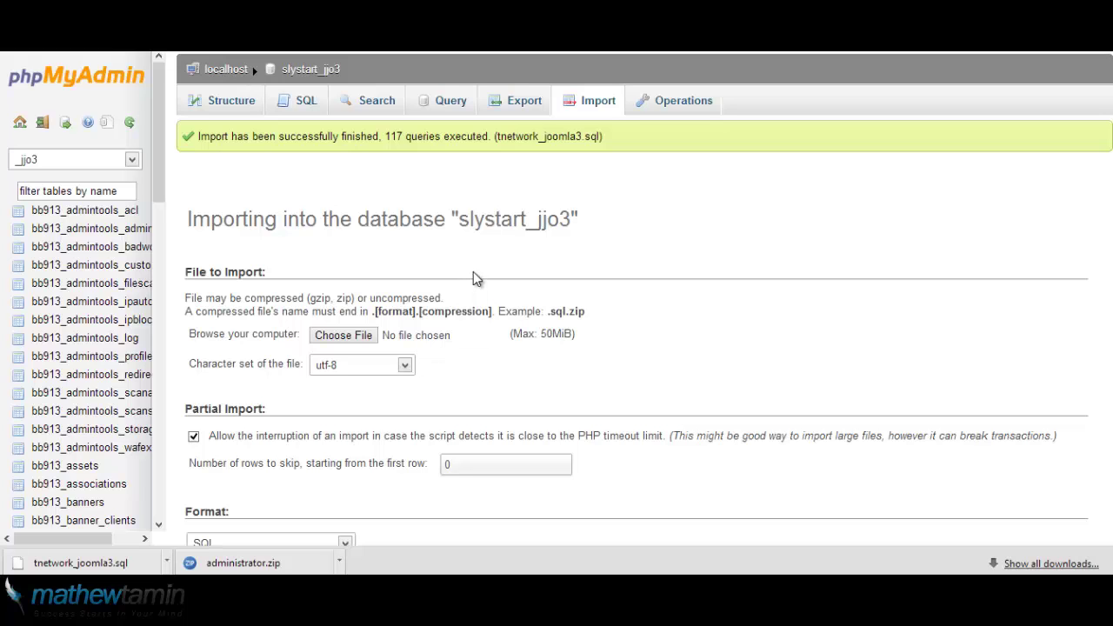
key(ctrl+Tab)
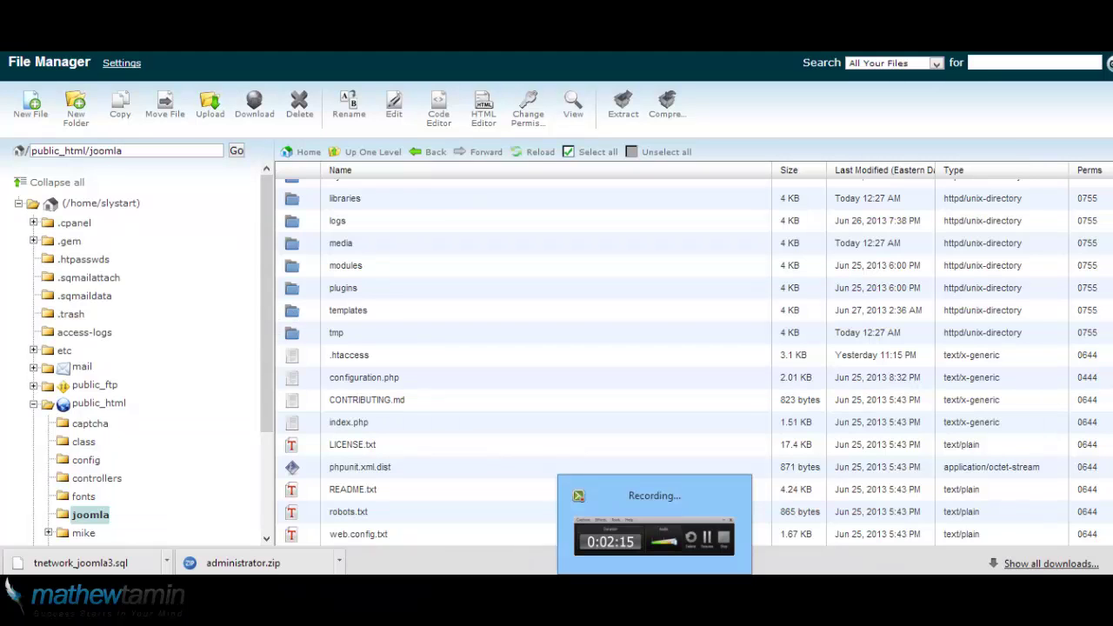
click(982, 473)
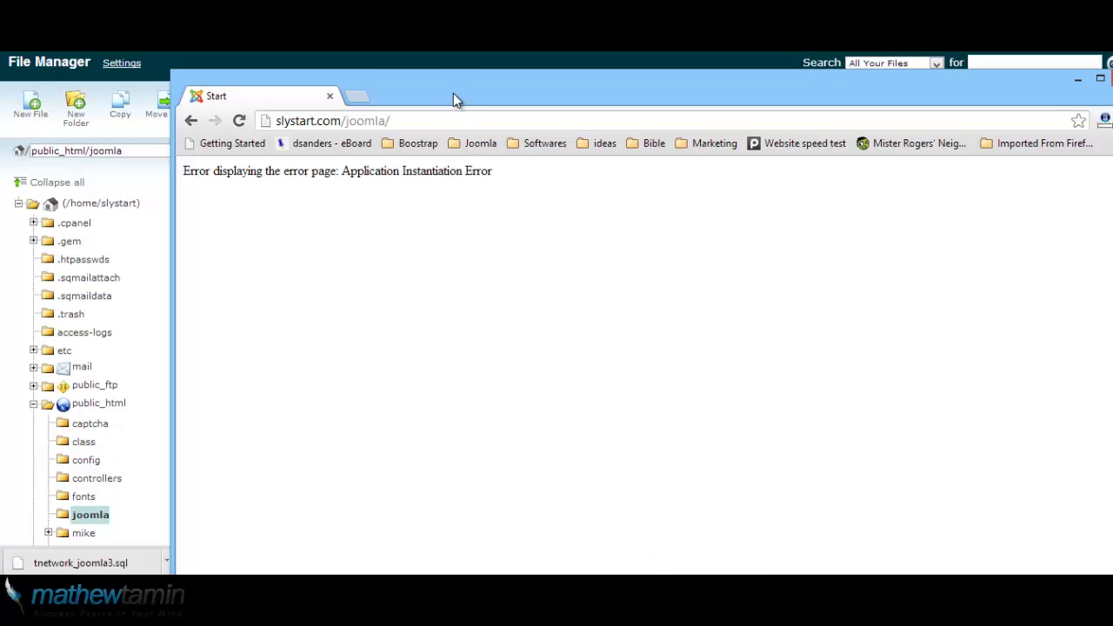
drag(453, 93, 446, 182)
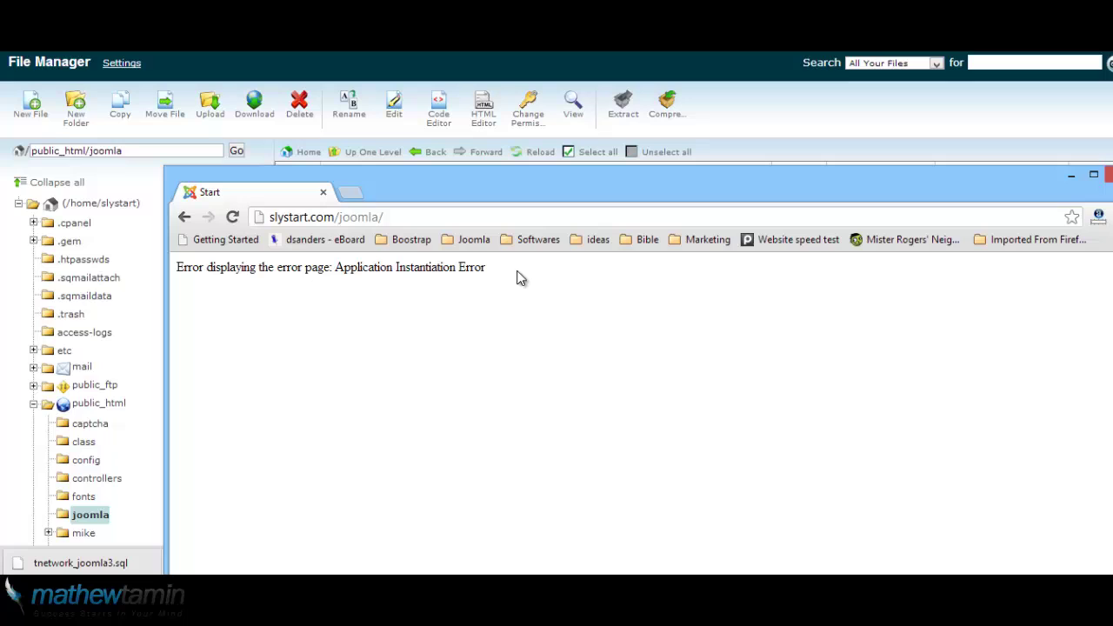
drag(393, 219, 290, 254)
click(329, 295)
Step: Change configuration.php permissions to 0777, adding write and execute for owner, group and world
click(879, 132)
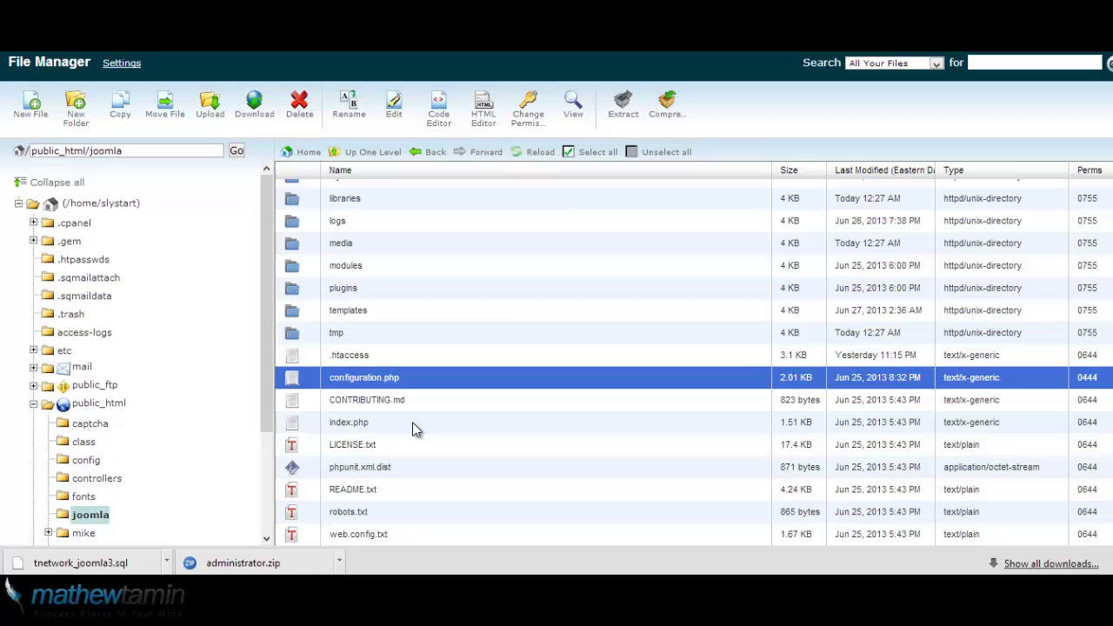
scroll(774, 409, up, 5)
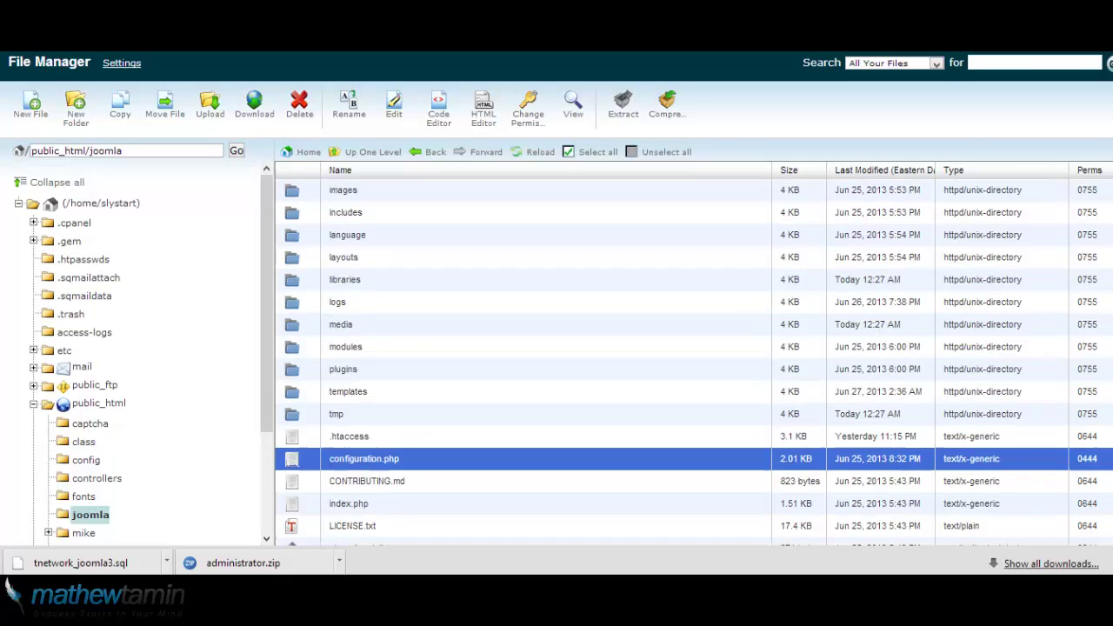
scroll(694, 363, down, 5)
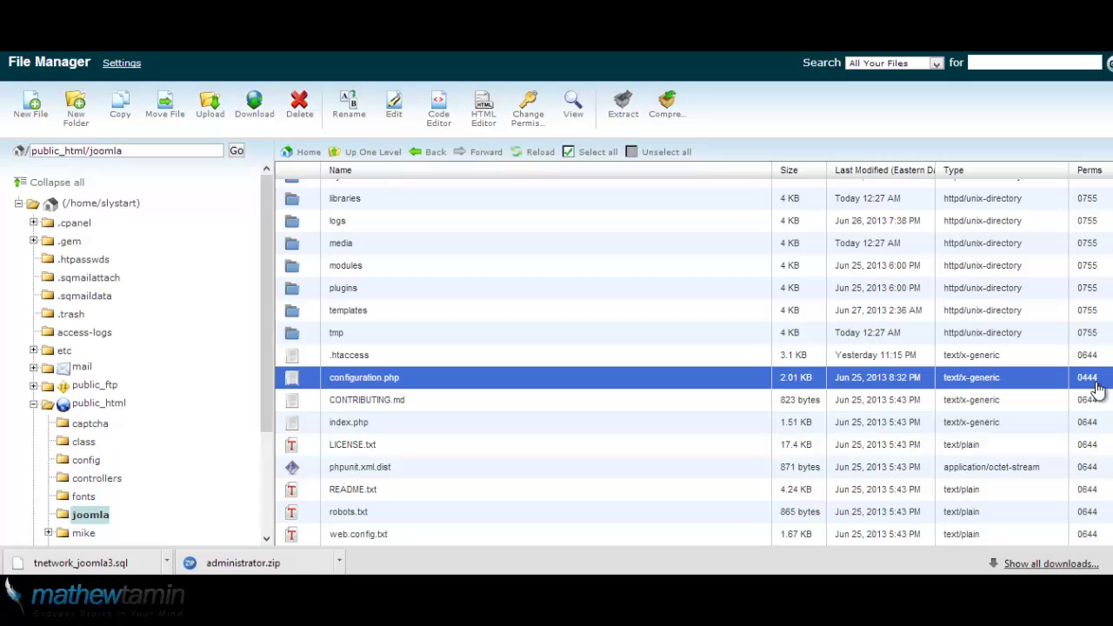
right_click(427, 380)
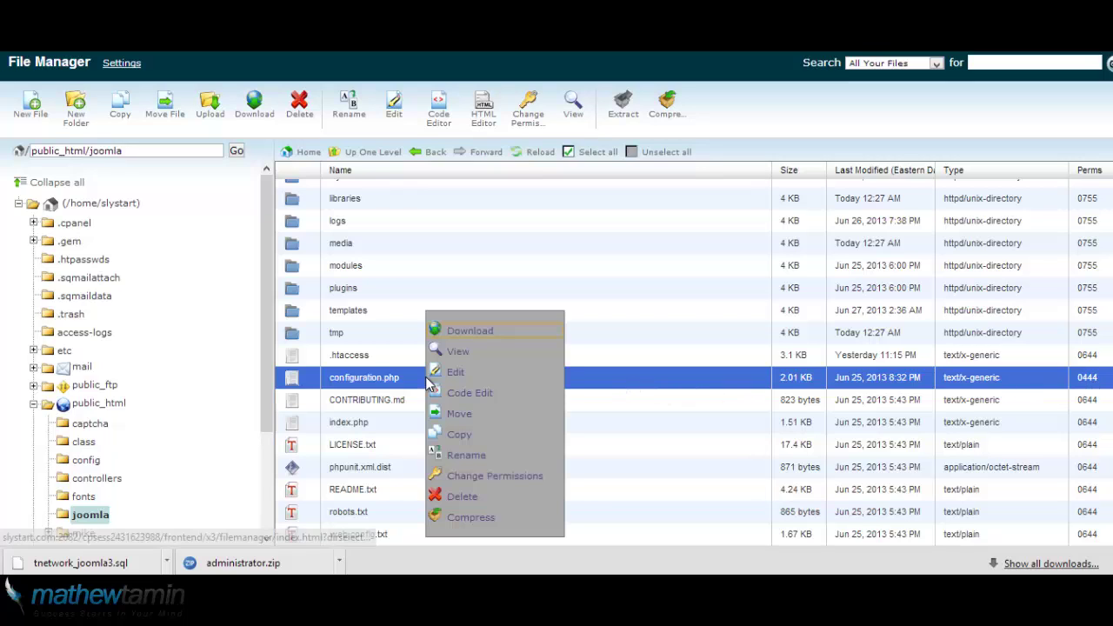
click(500, 478)
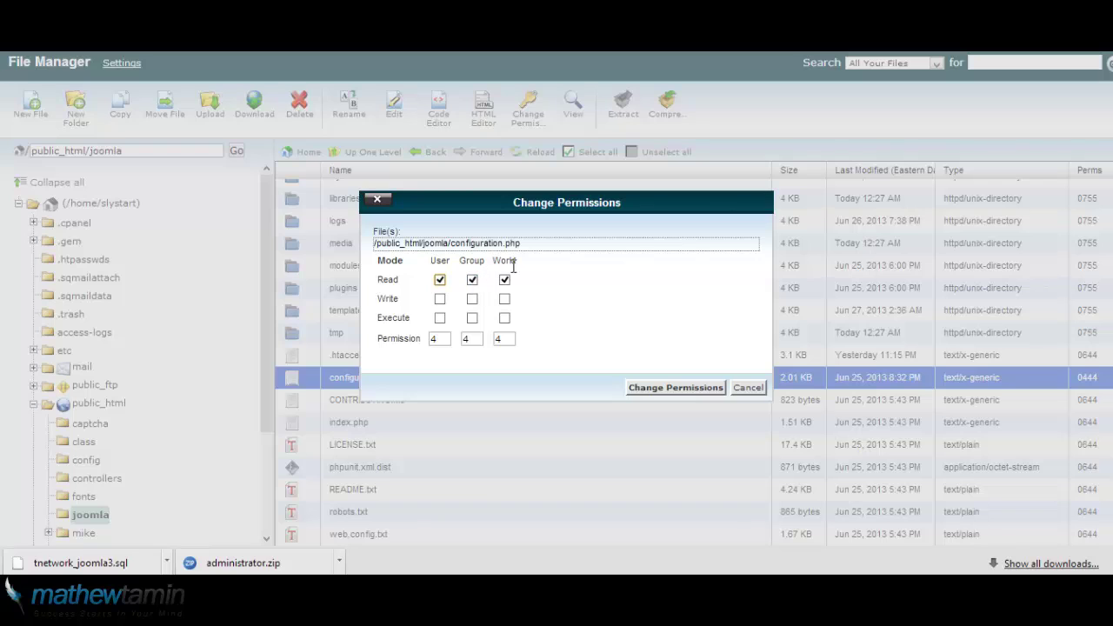
click(440, 299)
click(472, 299)
click(505, 298)
click(505, 318)
click(472, 317)
click(440, 319)
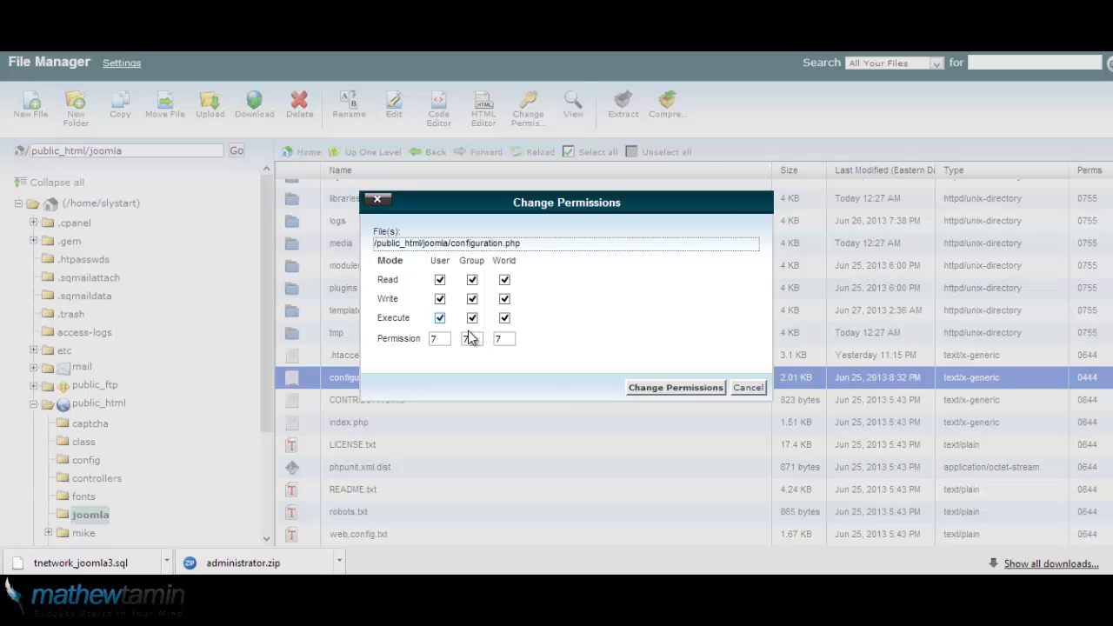
click(670, 387)
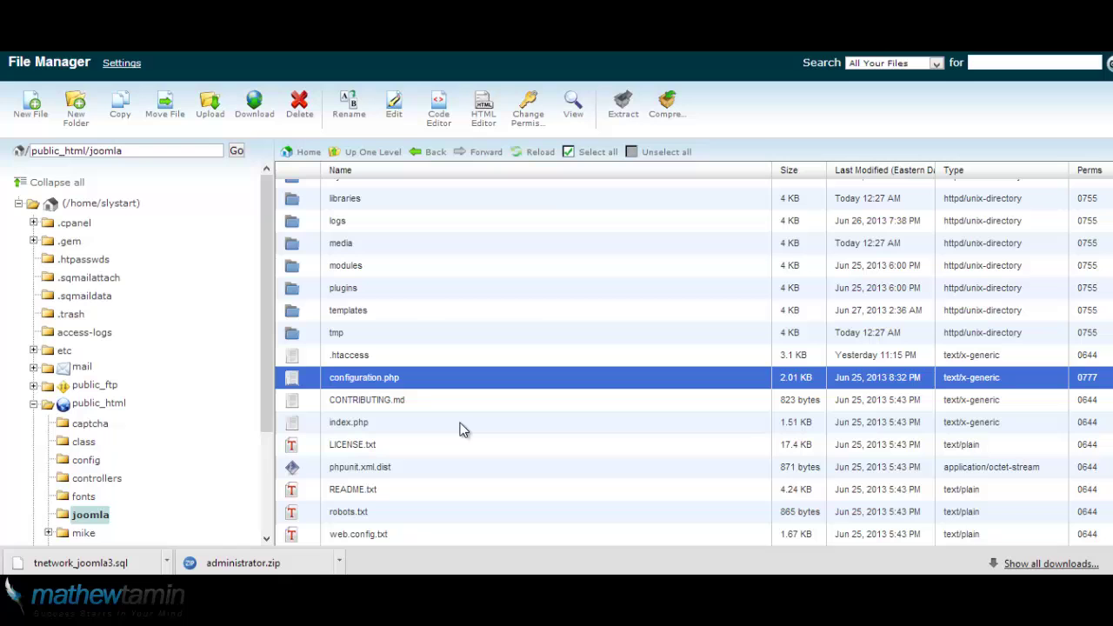
right_click(392, 382)
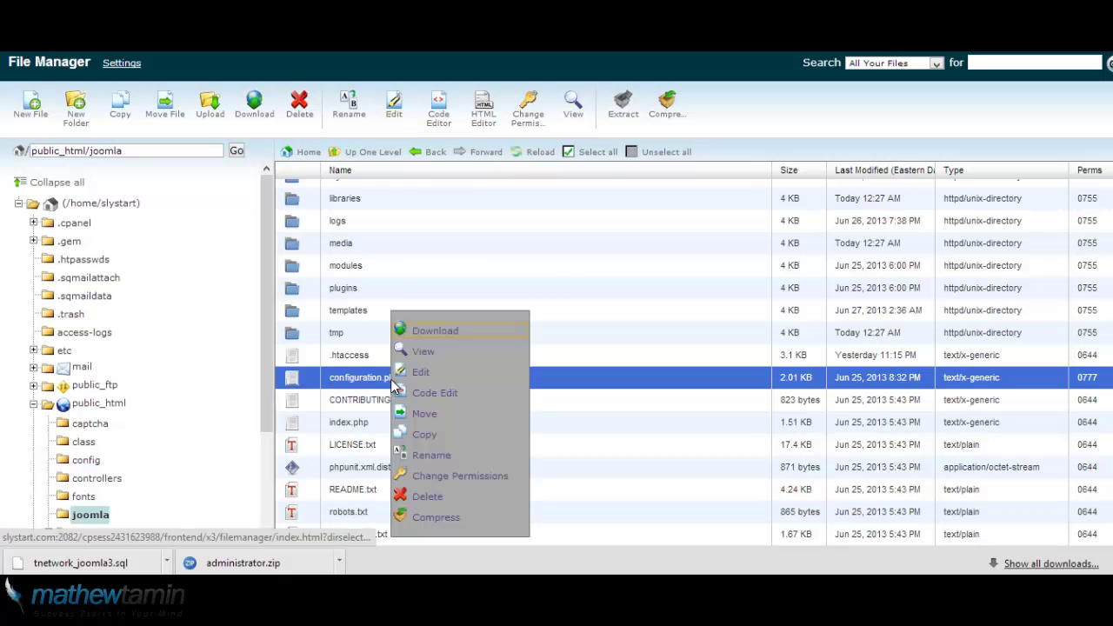
click(440, 394)
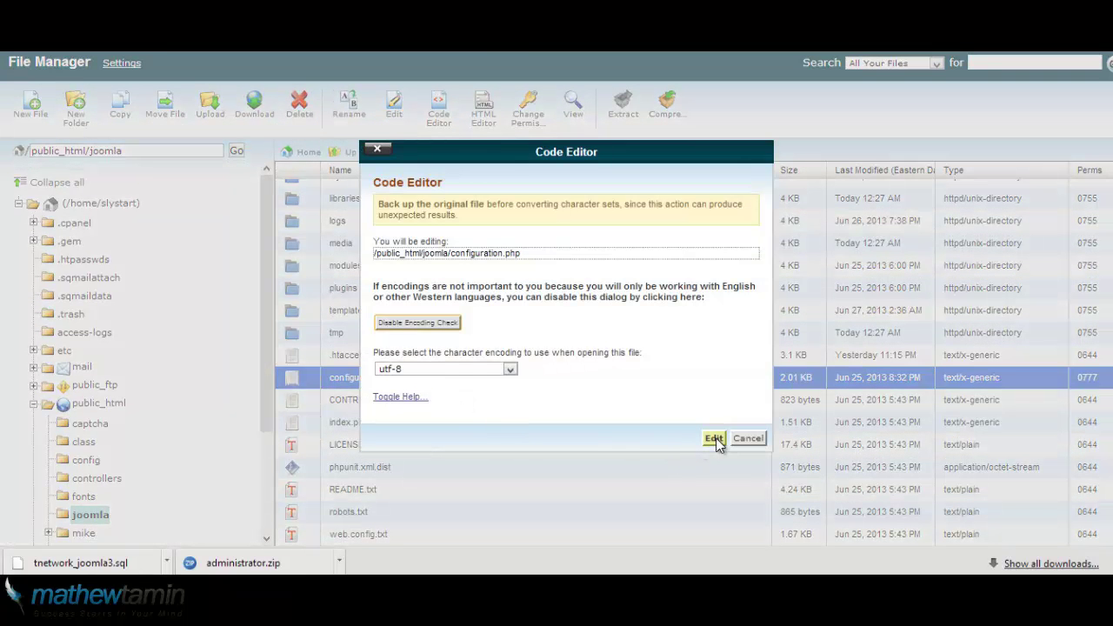
click(713, 439)
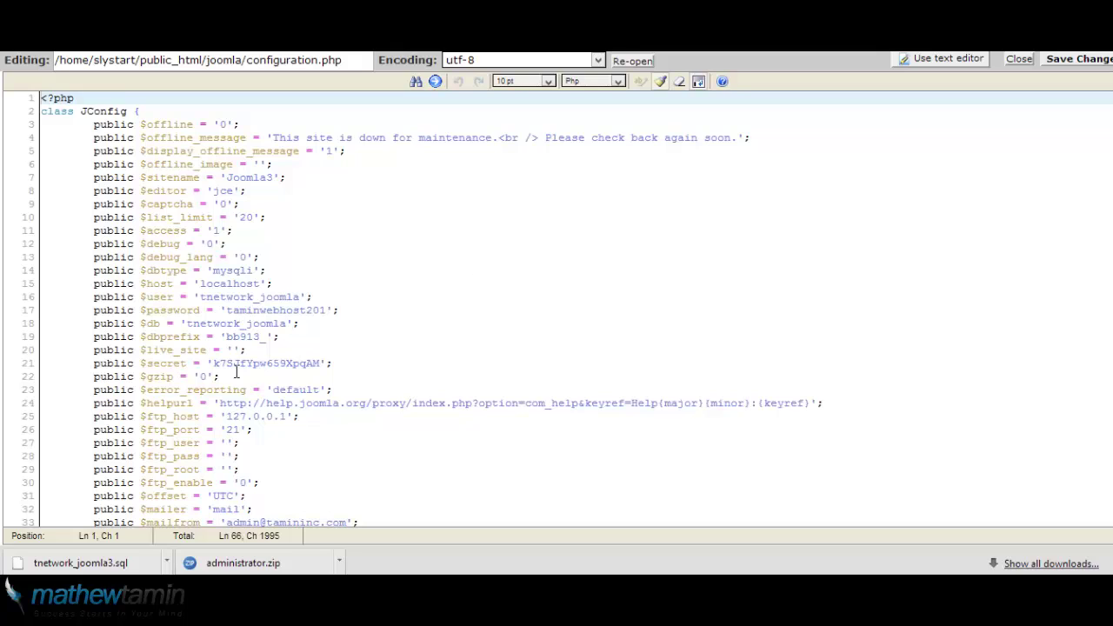
drag(302, 296, 200, 297)
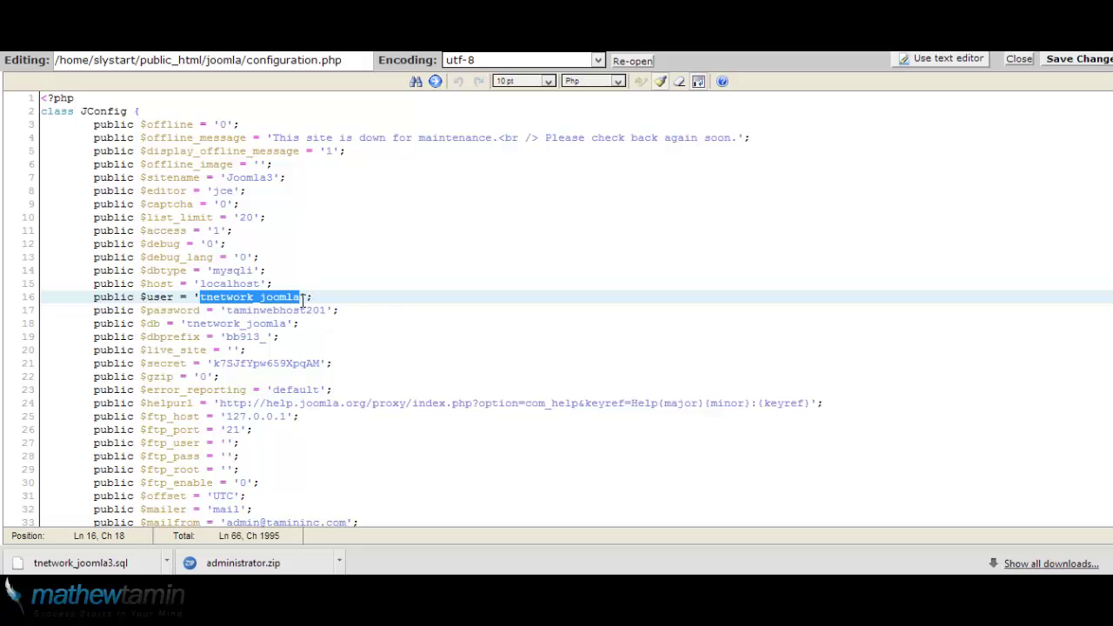
click(302, 296)
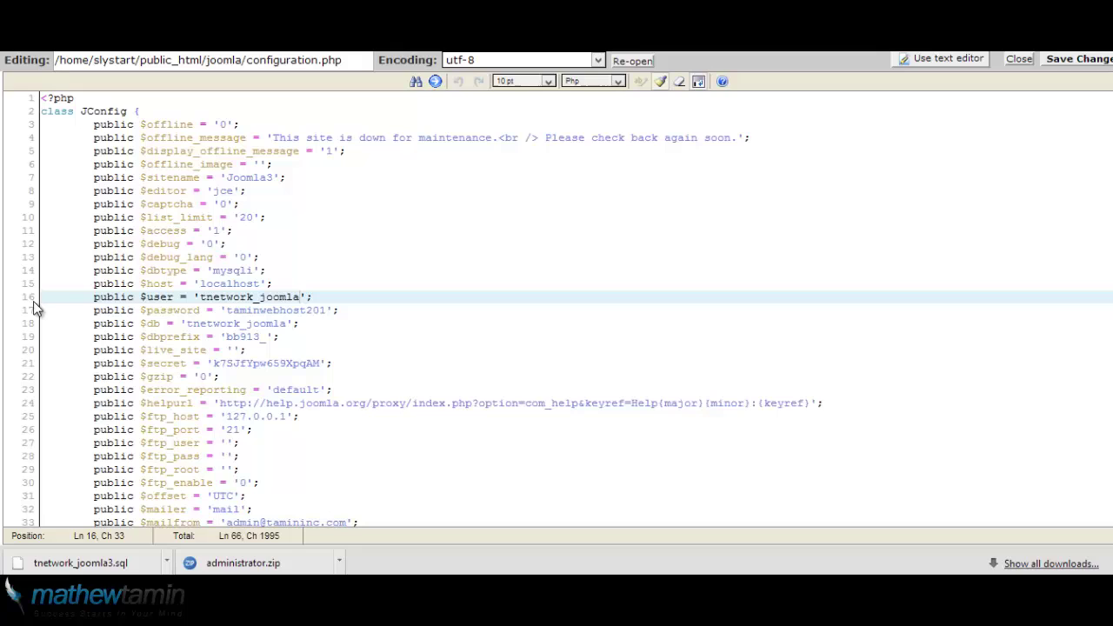
key(shift+Left)
key(shift+Left)
key(shift+Left)
key(shift+Left)
key(shift+Left)
key(shift+Left)
key(shift+Left)
key(shift+Left)
key(shift+Left)
key(shift+Left)
key(shift+Left)
key(shift+Left)
key(shift+Left)
key(shift+Left)
key(shift+Left)
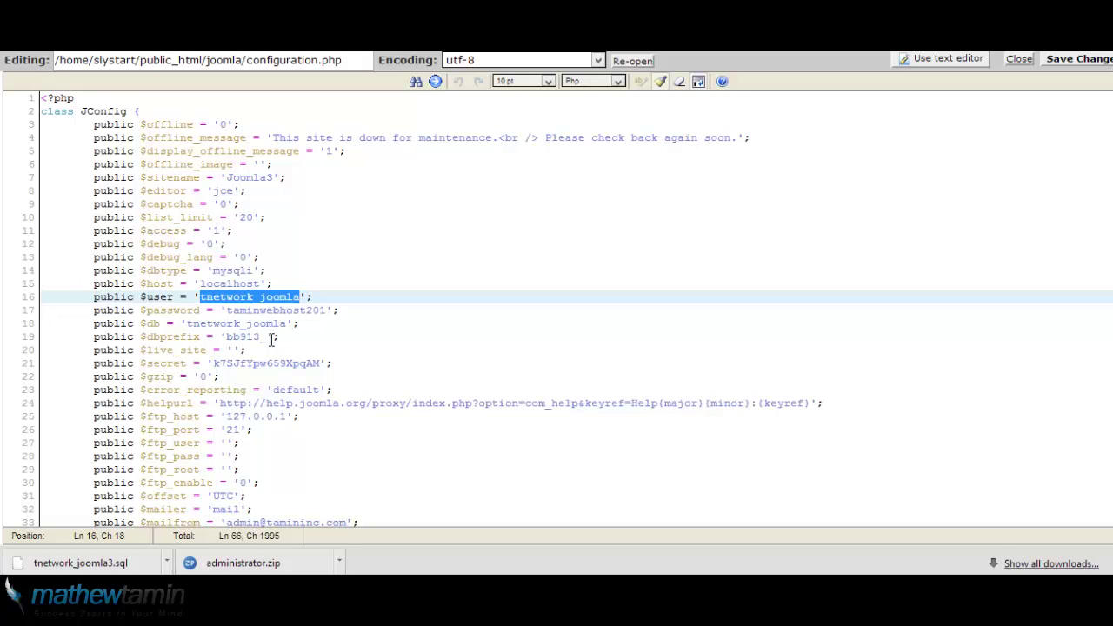
key(Delete)
text(slystart_jjo3)
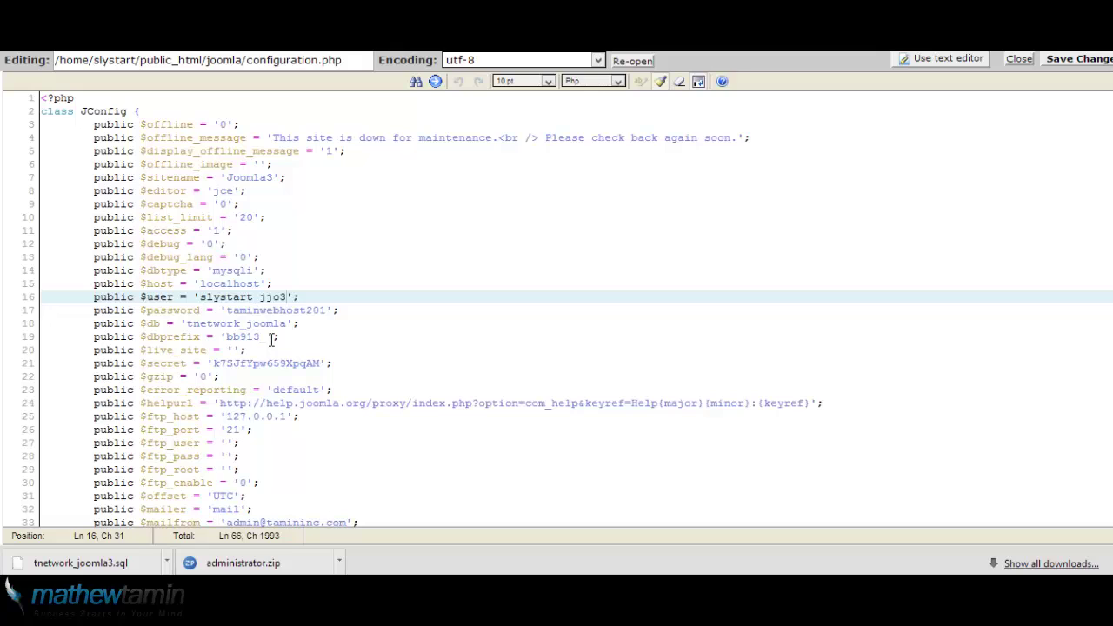
Step: Set $db to slystart_jjo3, enter the new database password, and save the file
drag(287, 323, 185, 323)
text(slystart_jjo3)
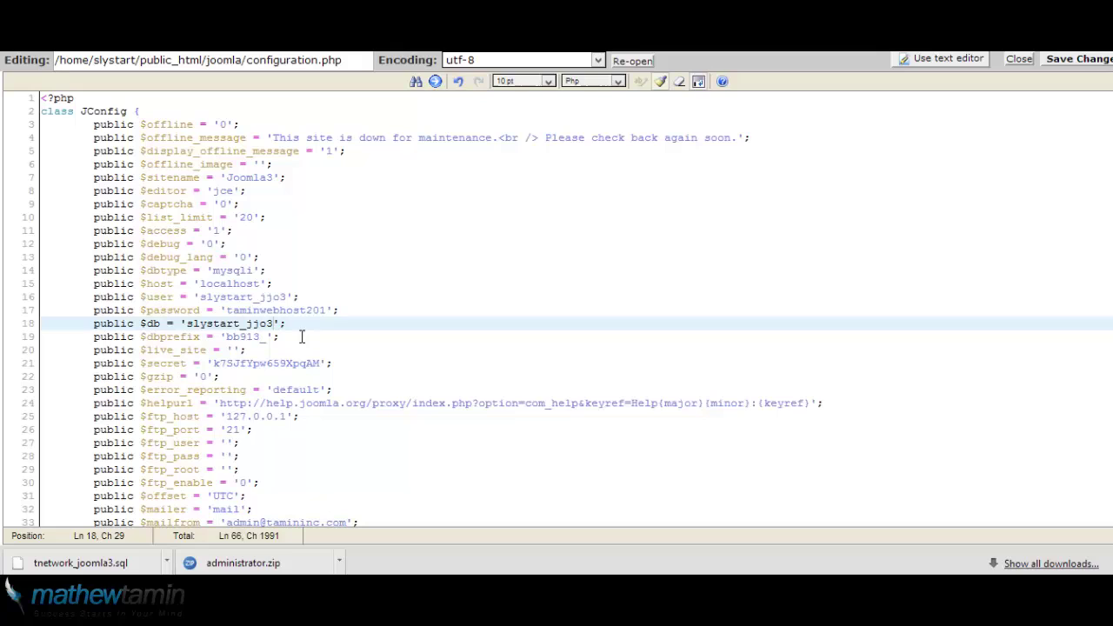
drag(326, 310, 225, 310)
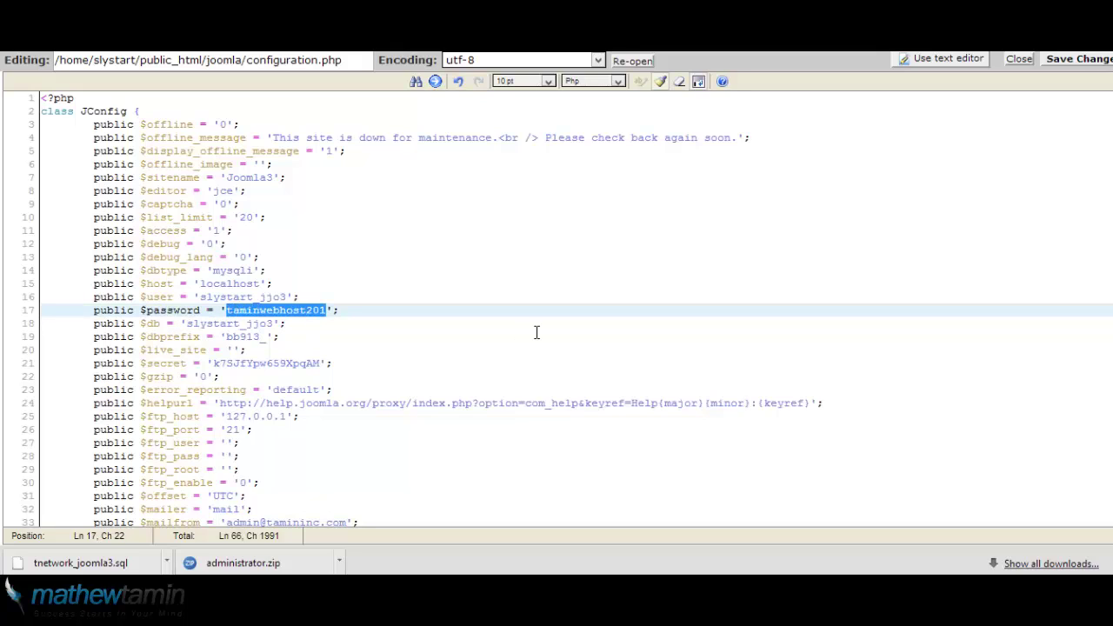
key(Delete)
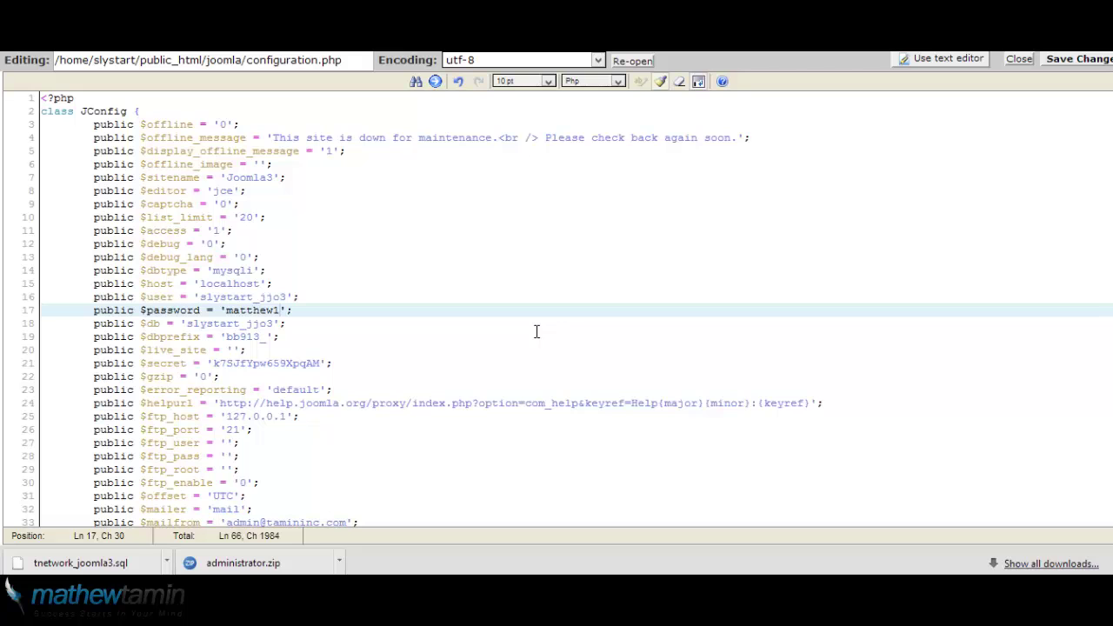
click(1075, 61)
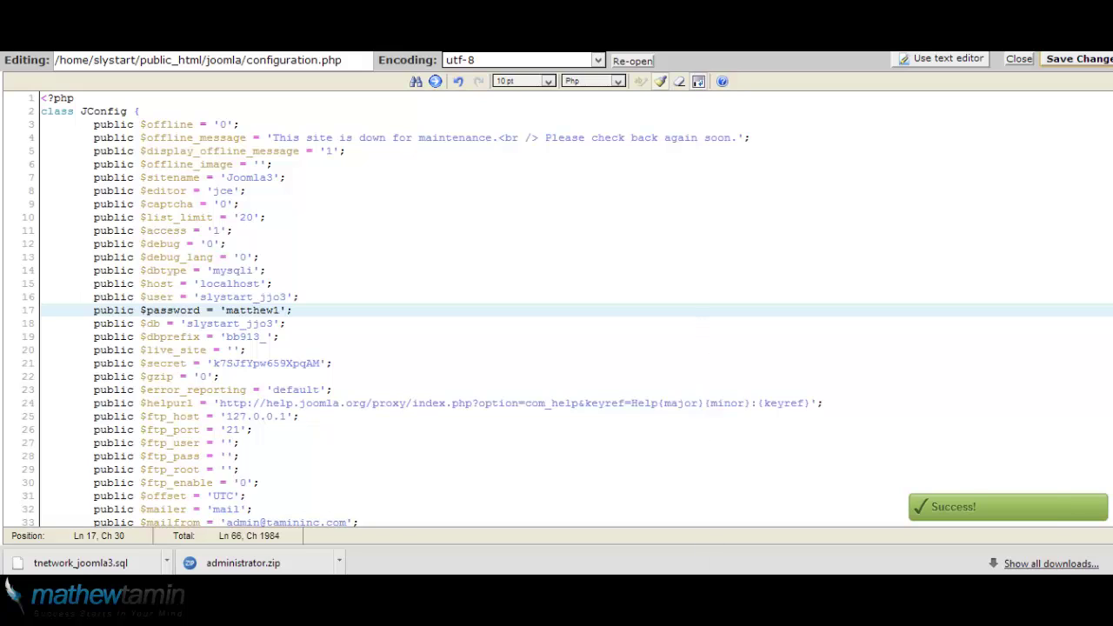
Step: Back in Chrome, reload slystart.com/joomla/ from the address bar
key(alt+Tab)
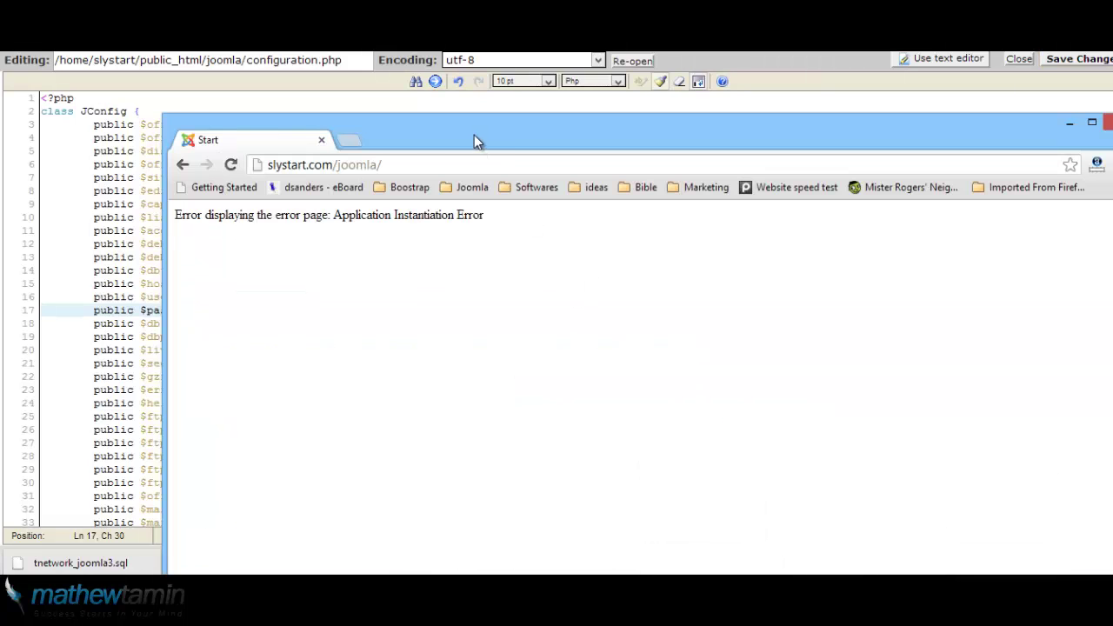
drag(409, 141, 265, 194)
click(336, 194)
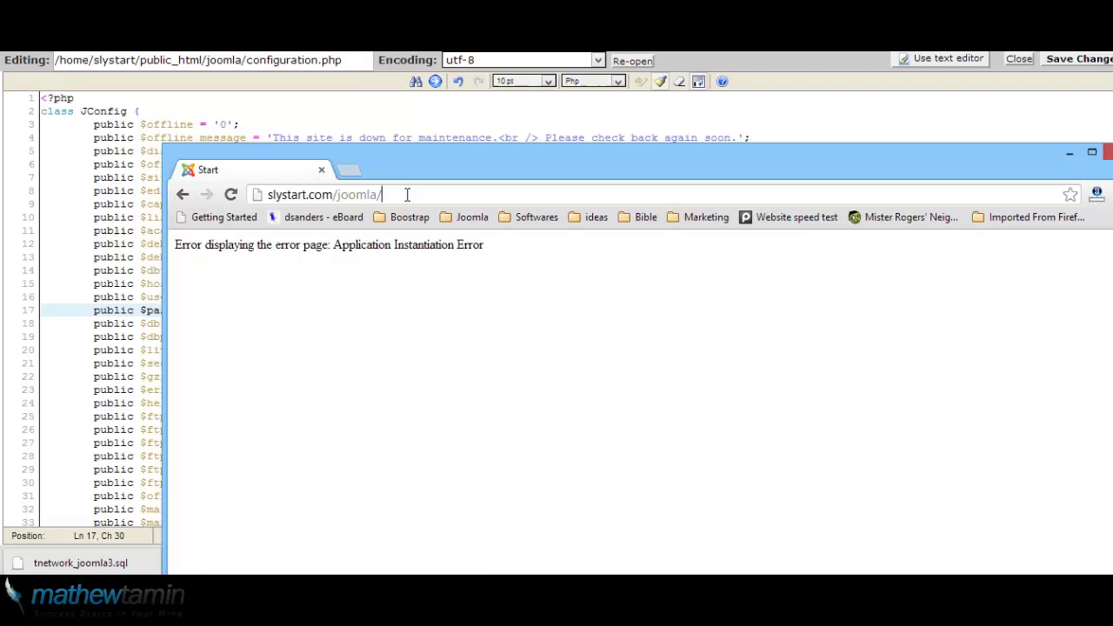
key(Return)
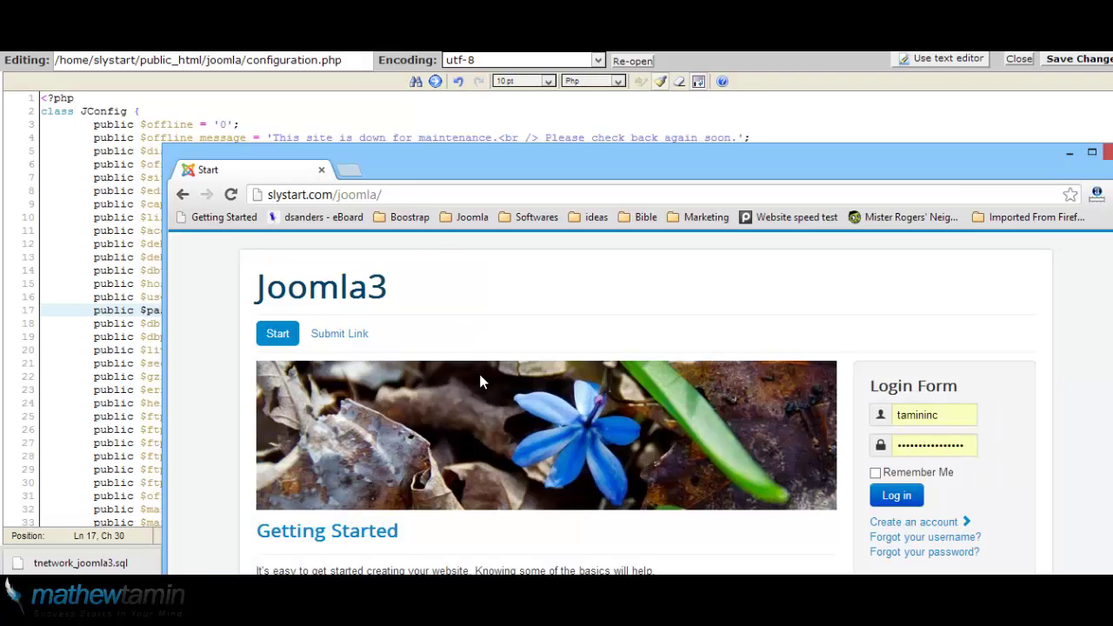
Step: Reposition the Chrome window to view the loaded Joomla3 home page with Getting Started and Login Form
mouse_move(526, 168)
mouse_down()
mouse_move(516, 128)
mouse_move(514, 162)
mouse_up()
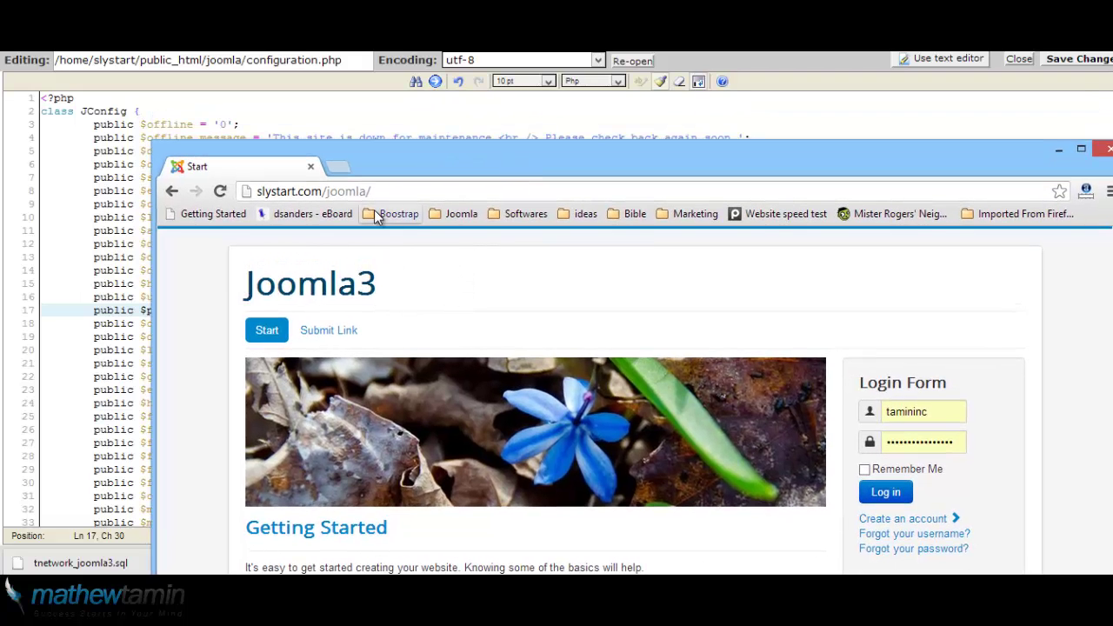
drag(374, 190, 257, 189)
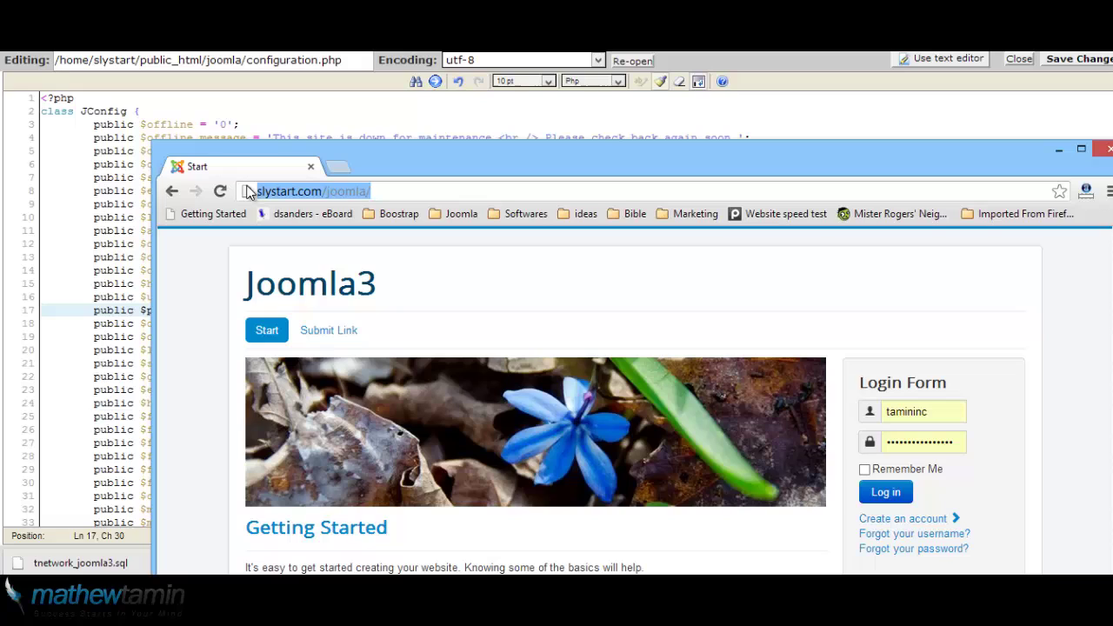
click(406, 194)
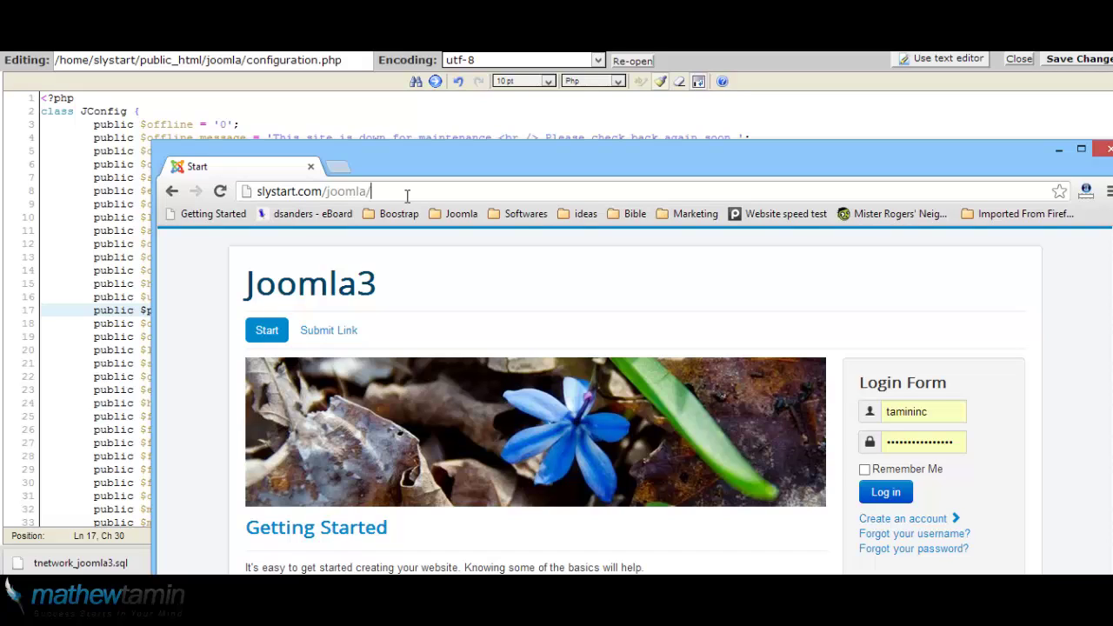
drag(432, 164, 394, 99)
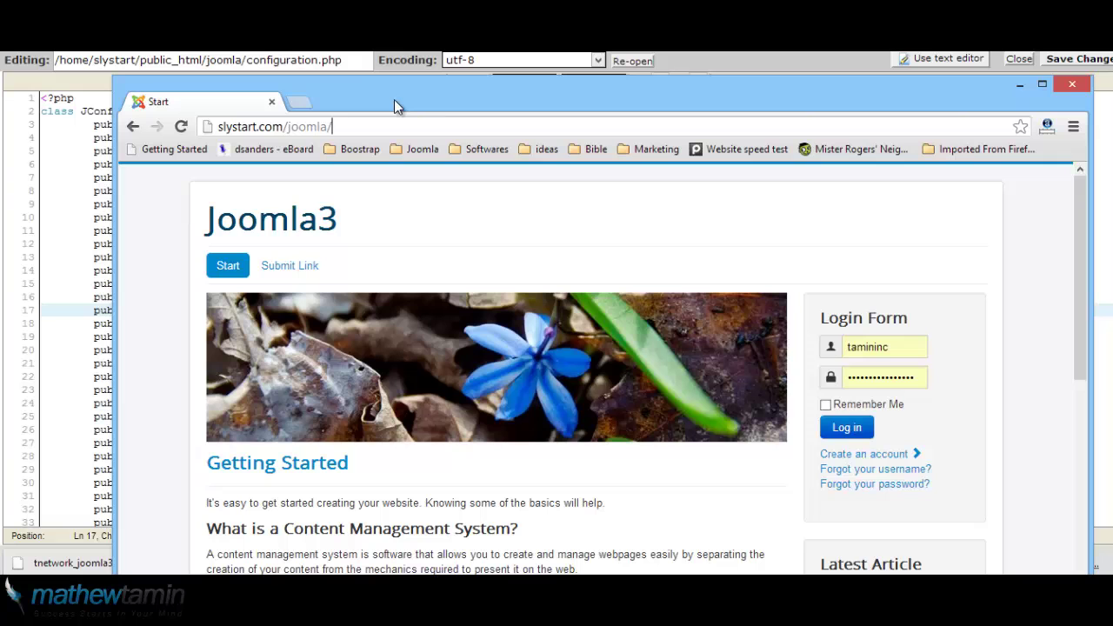
mouse_move(394, 99)
mouse_down()
mouse_move(392, 122)
mouse_move(390, 113)
mouse_up()
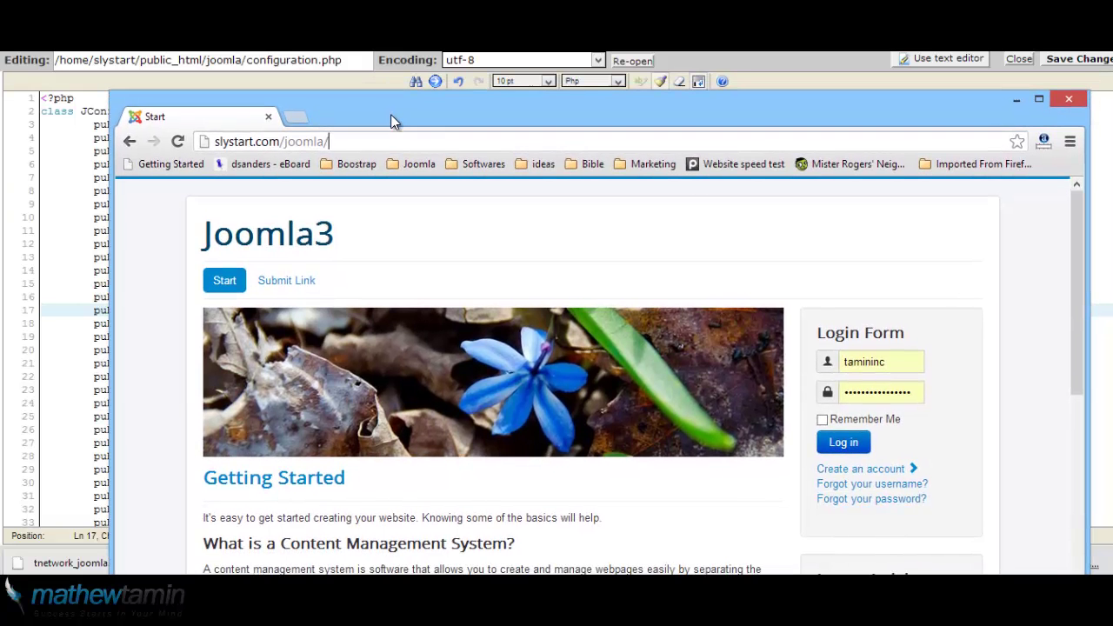